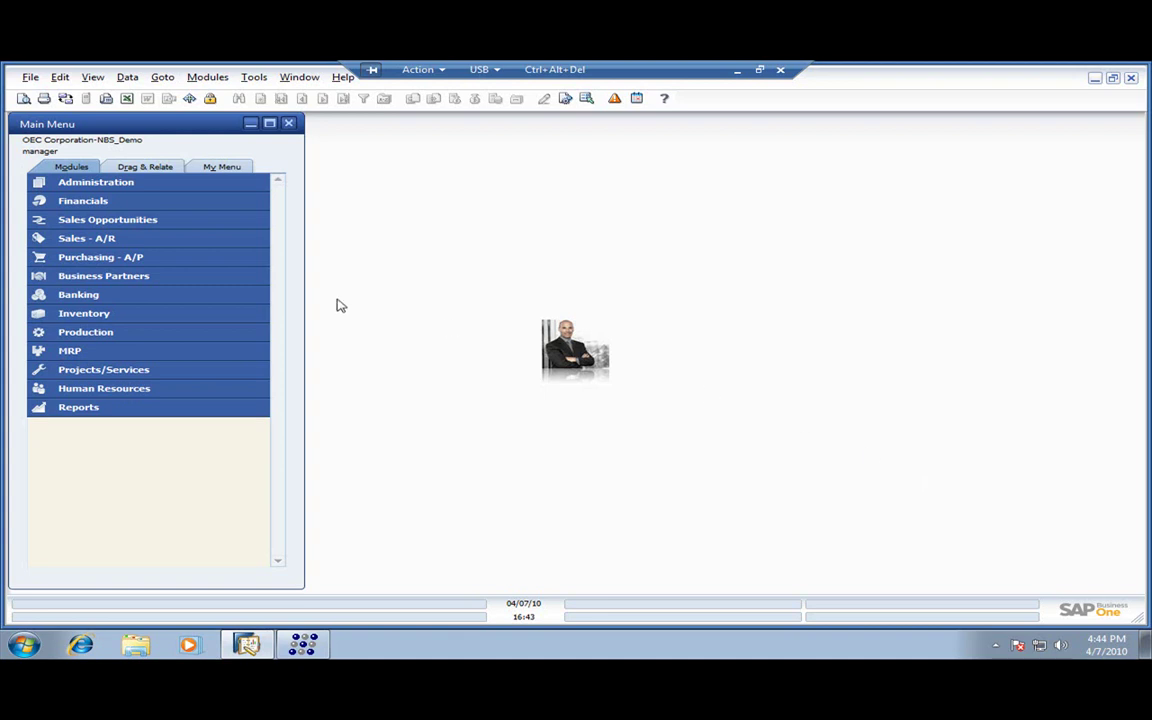
Start a new sales quotation for Microchips and enter the Network Installation Project (Net_Project) item with its component lines.
{"action": "left_click", "coordinate": [168, 254]}
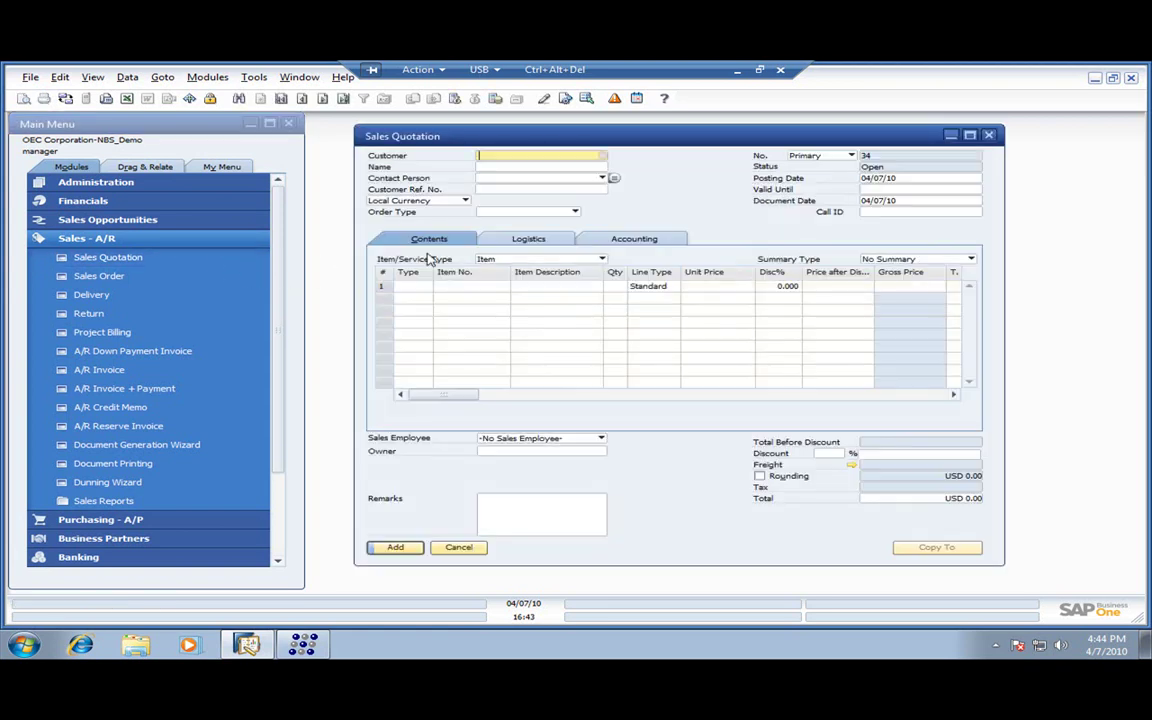
{"action": "key", "text": "Tab"}
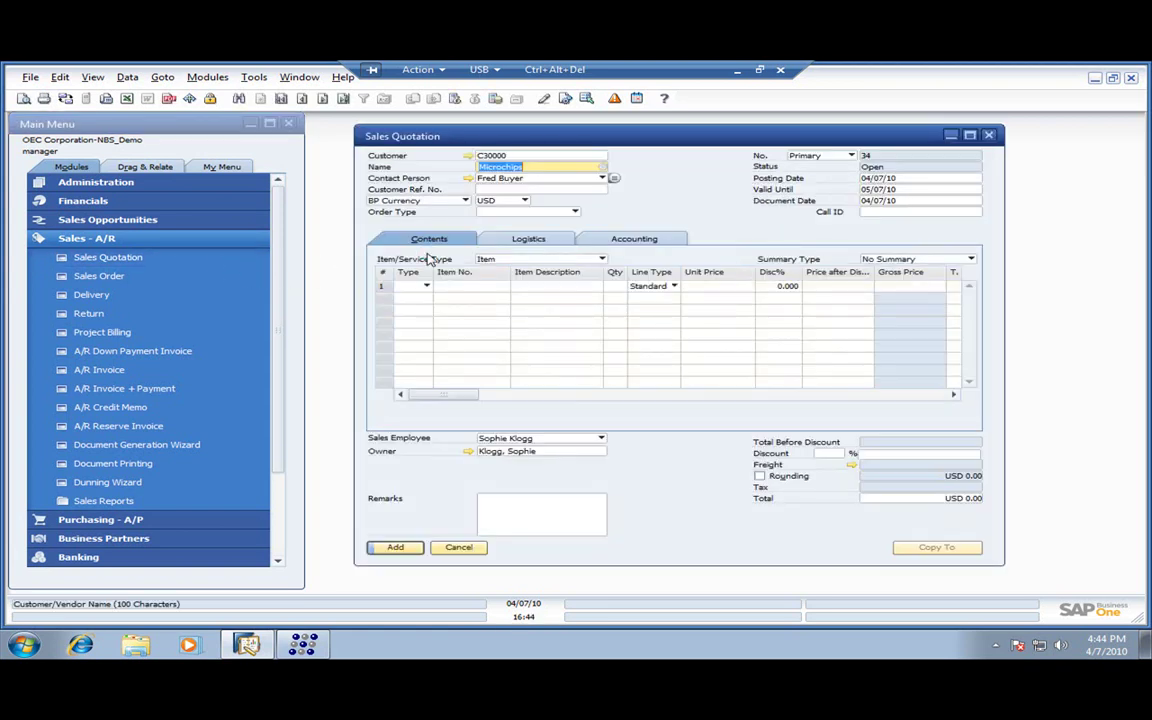
{"action": "left_click", "coordinate": [535, 287]}
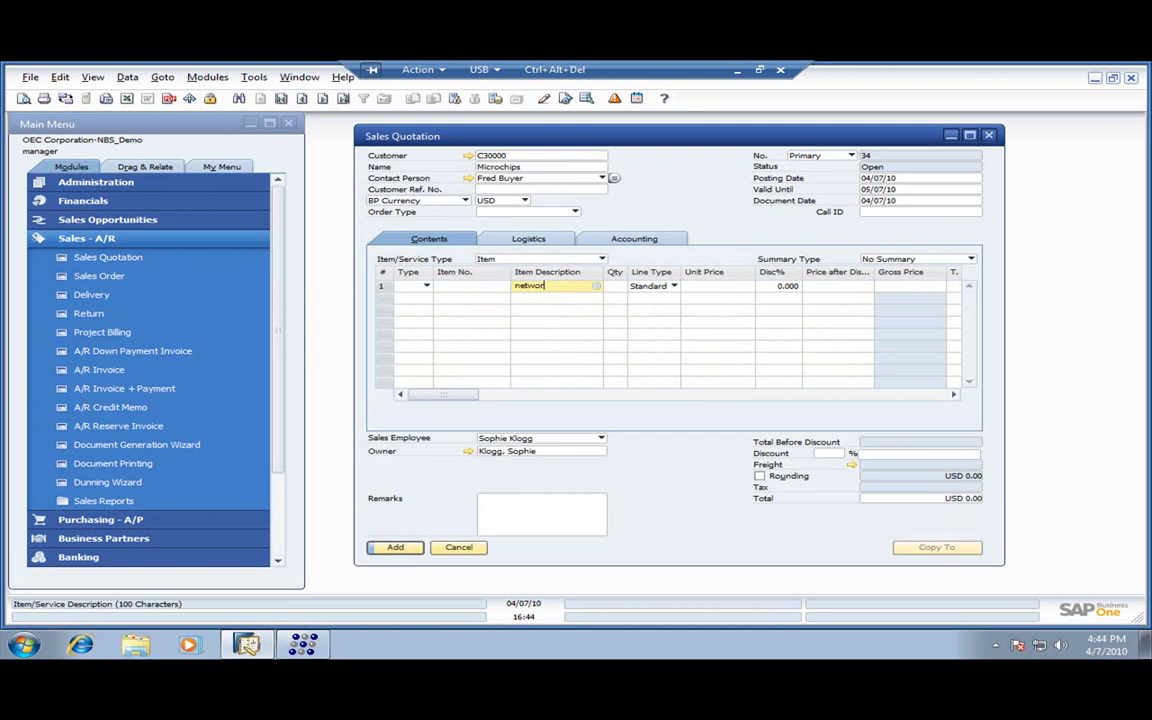
{"action": "key", "text": "Tab"}
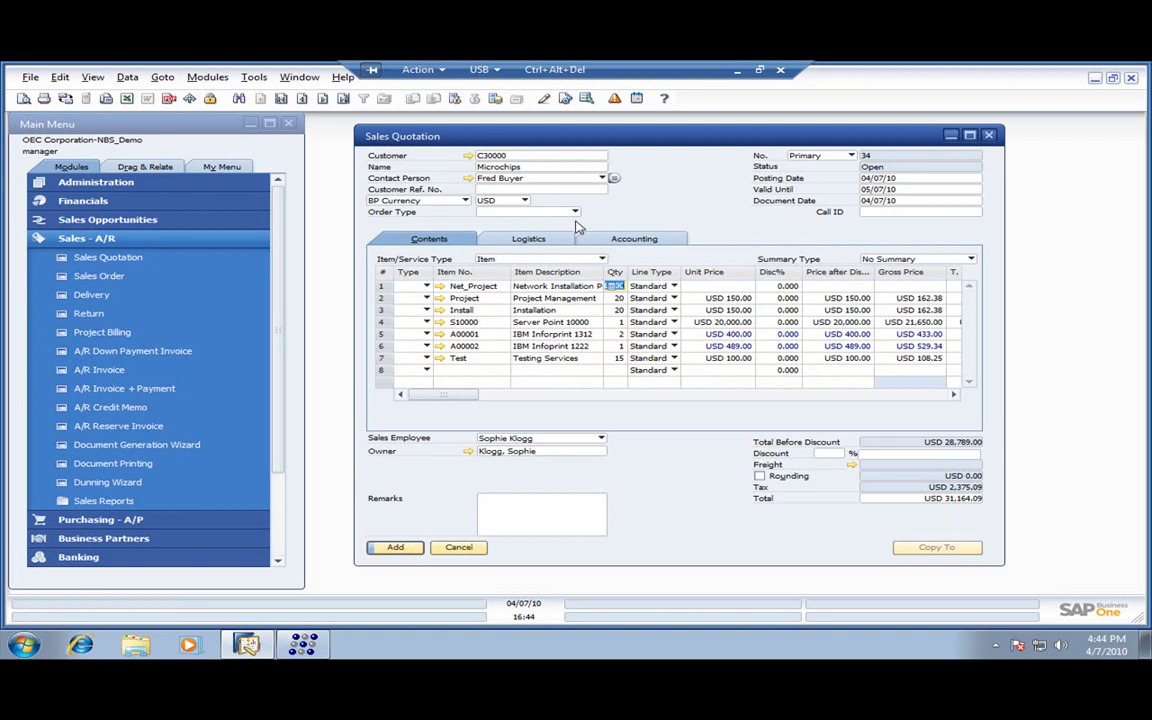
Set the order type to Contract and the line type to Service for the Net_Project, Project, Install and Test lines.
{"action": "left_click", "coordinate": [520, 211]}
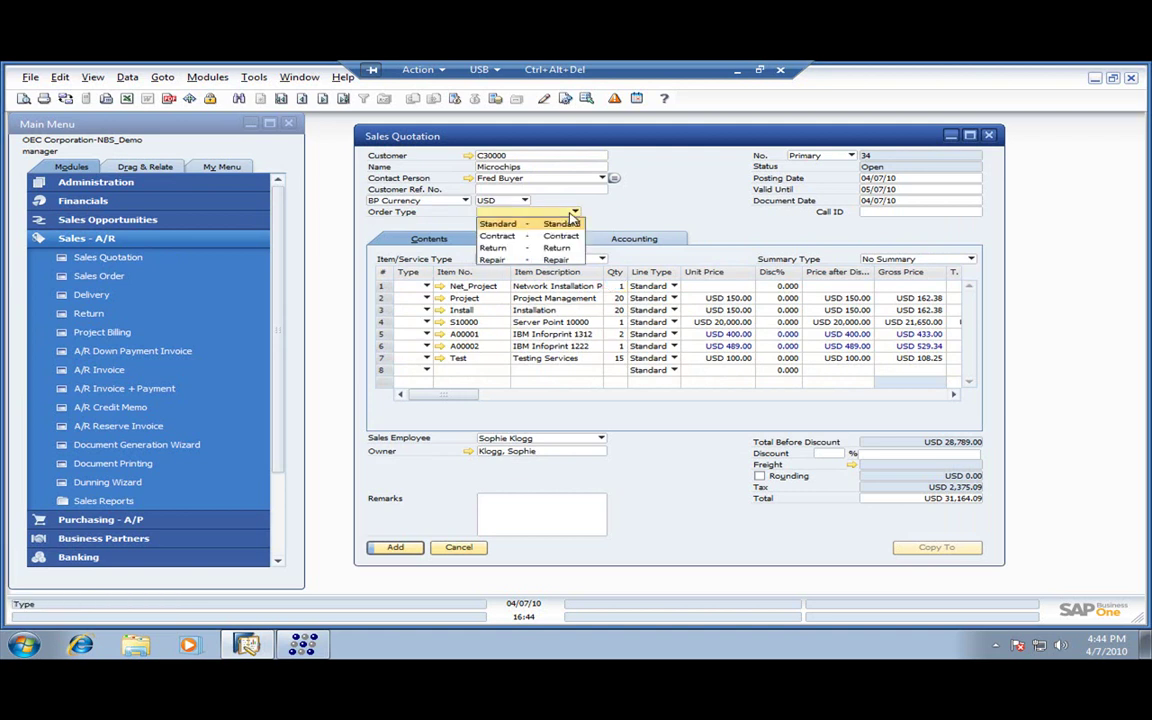
{"action": "left_click", "coordinate": [561, 236]}
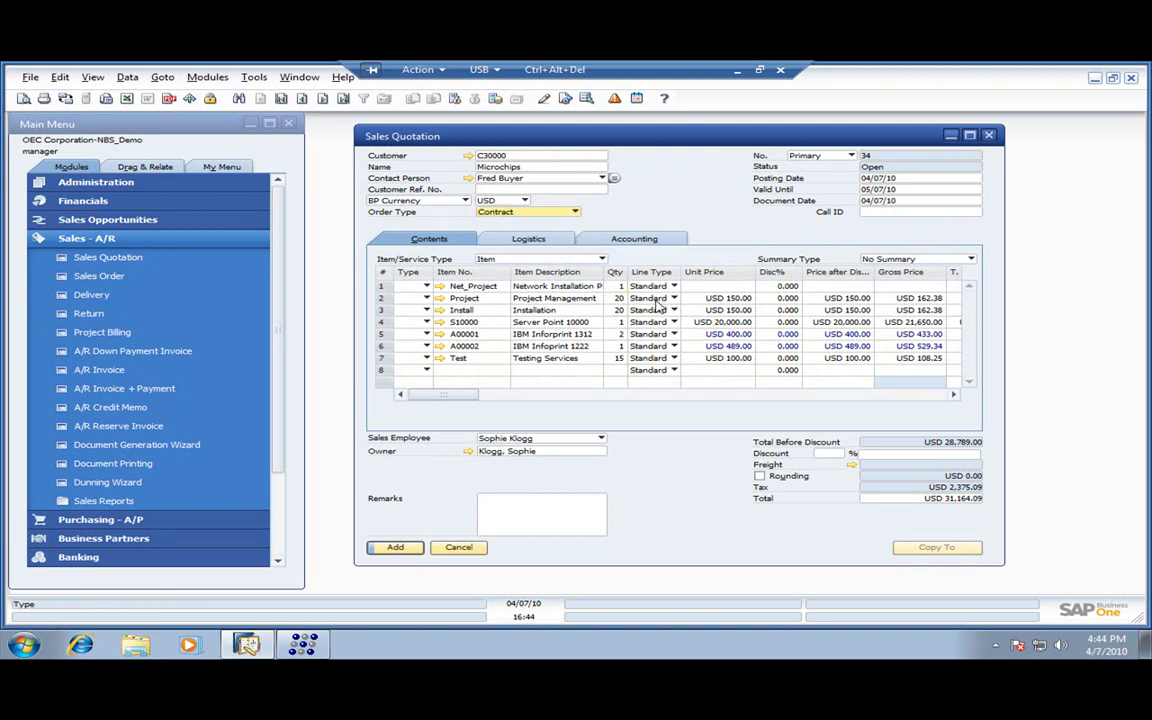
{"action": "left_click", "coordinate": [674, 286]}
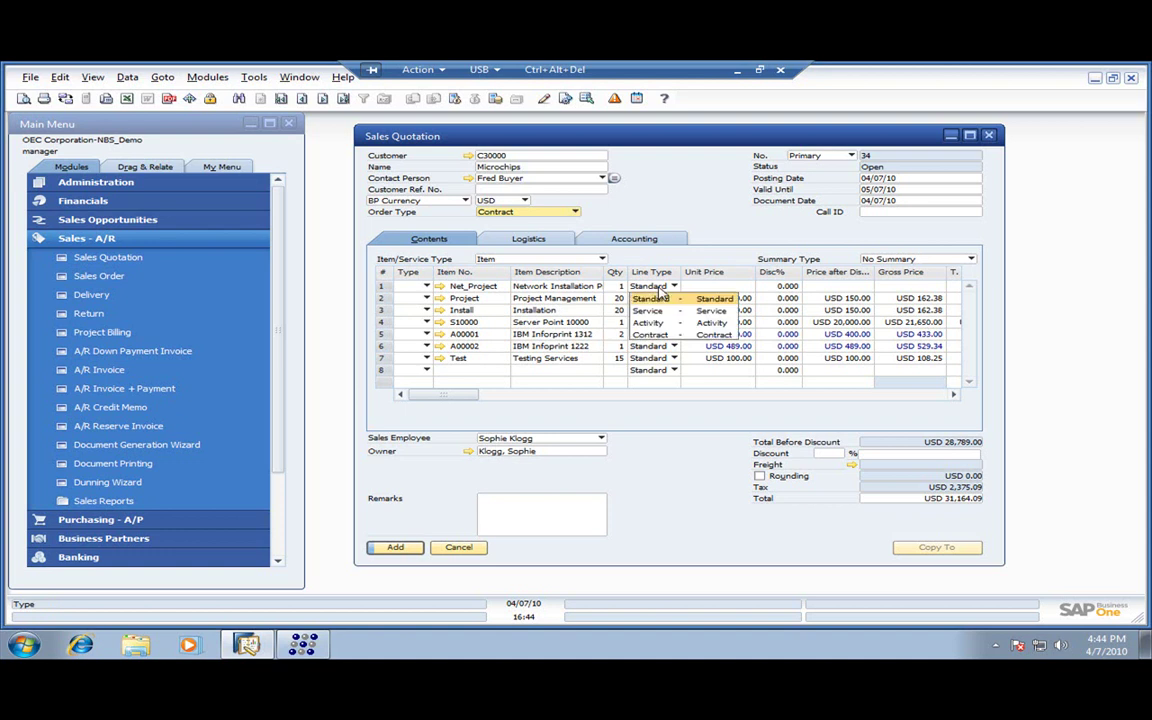
{"action": "left_click", "coordinate": [668, 310]}
{"action": "left_click", "coordinate": [673, 299]}
{"action": "left_click", "coordinate": [663, 322]}
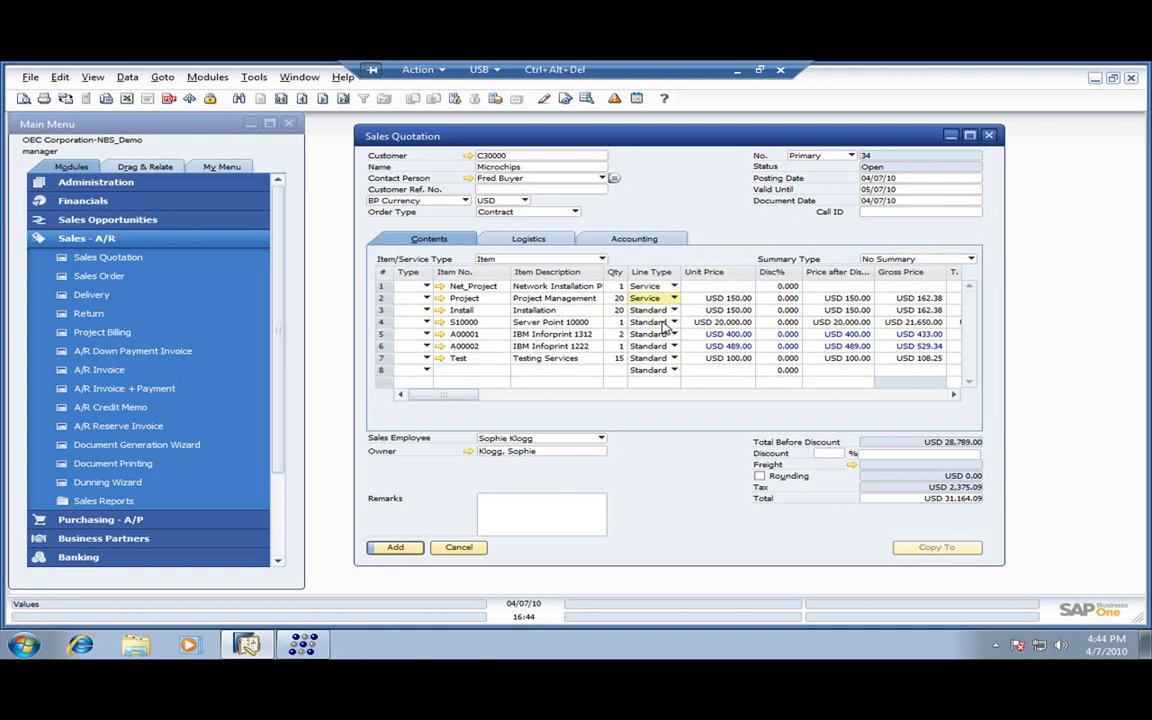
{"action": "left_click", "coordinate": [672, 322]}
{"action": "left_click", "coordinate": [660, 336]}
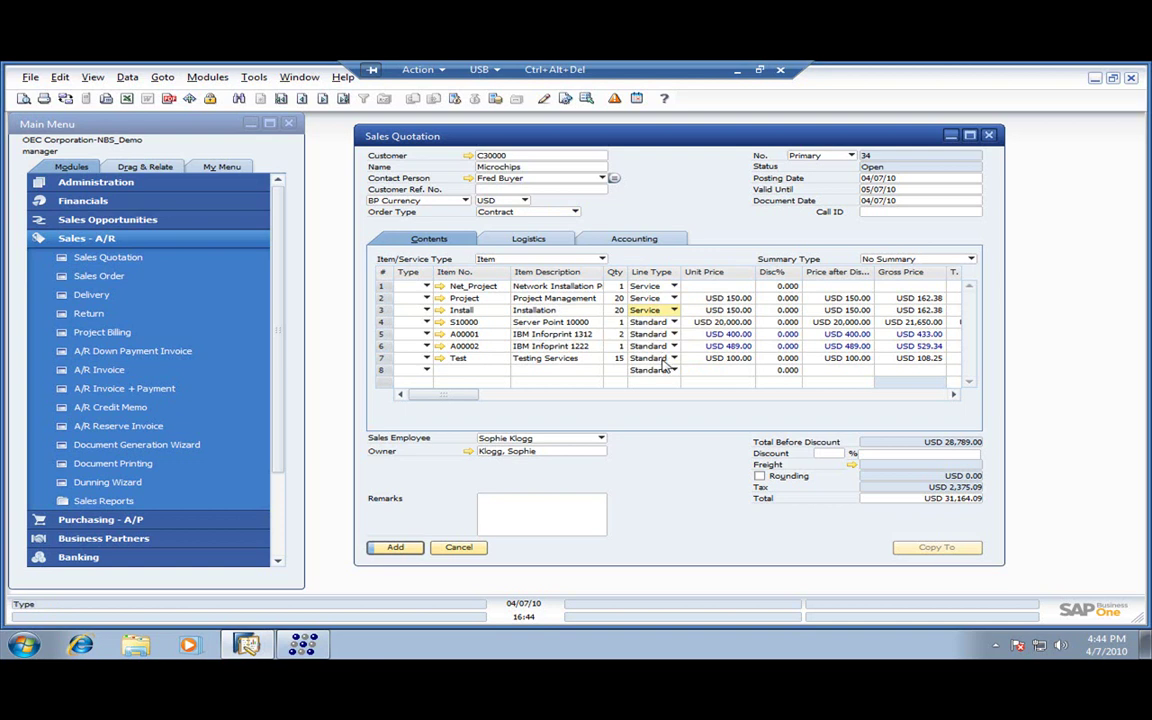
{"action": "left_click", "coordinate": [663, 358]}
{"action": "left_click", "coordinate": [650, 383]}
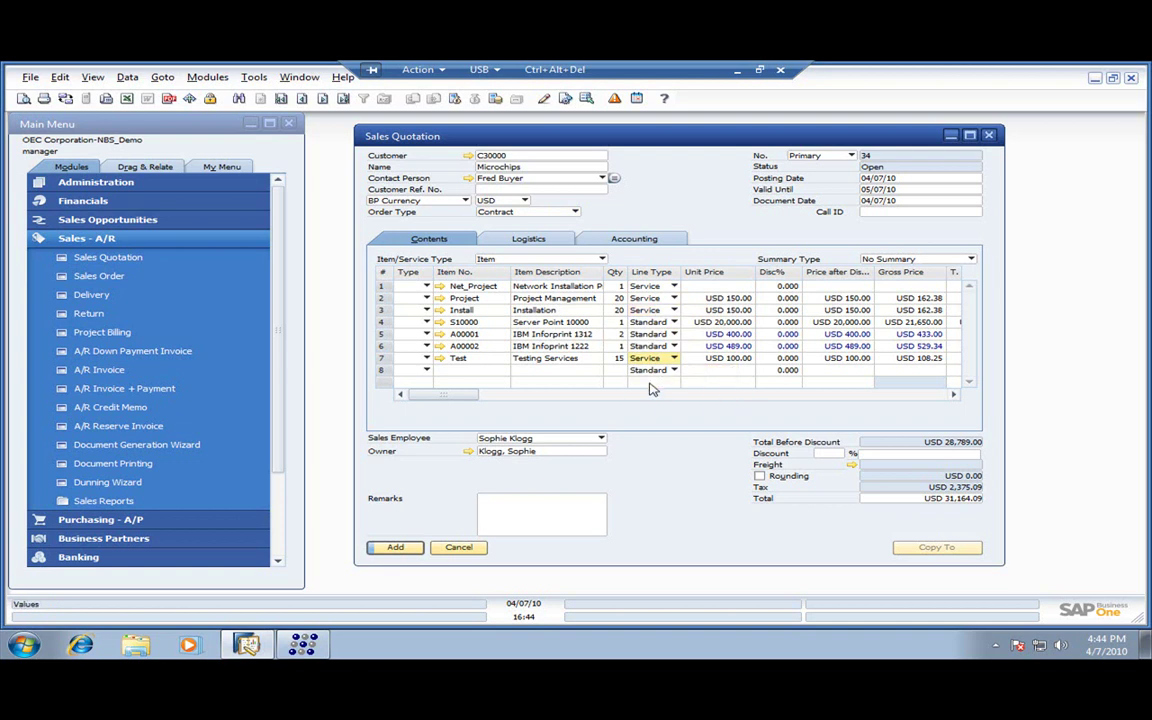
Insert a subtotal row below the Testing Services line and add the sales quotation.
{"action": "left_click", "coordinate": [426, 370]}
{"action": "left_click", "coordinate": [428, 420]}
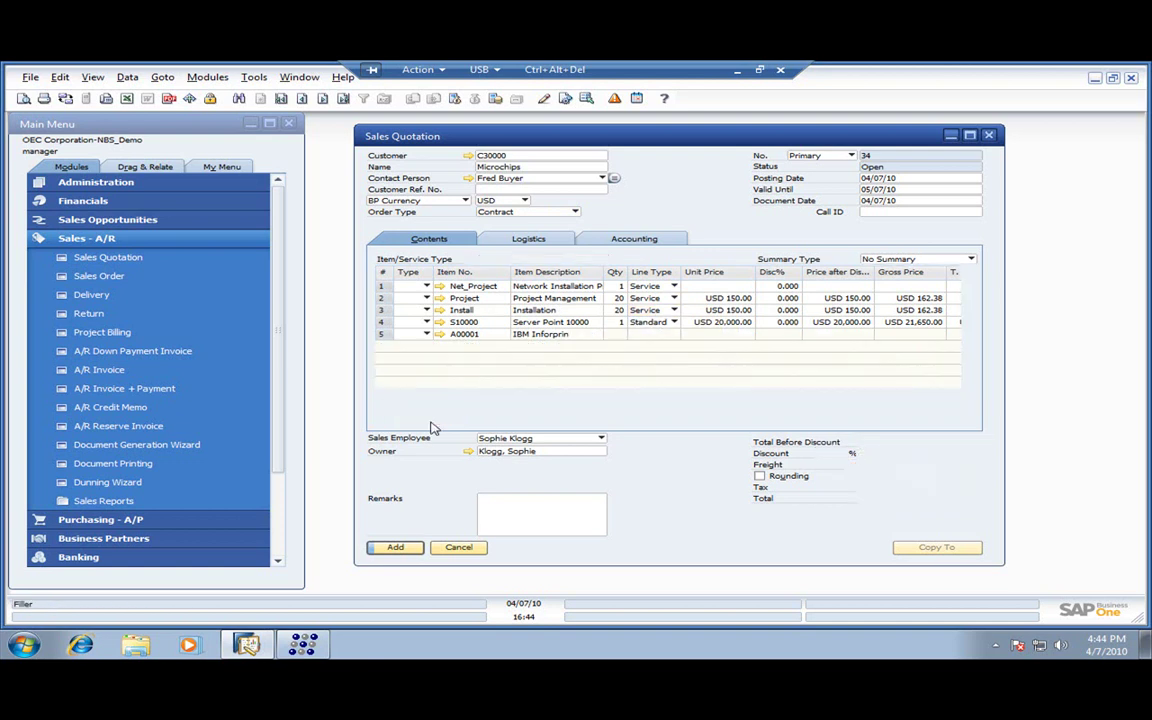
{"action": "left_click", "coordinate": [394, 548]}
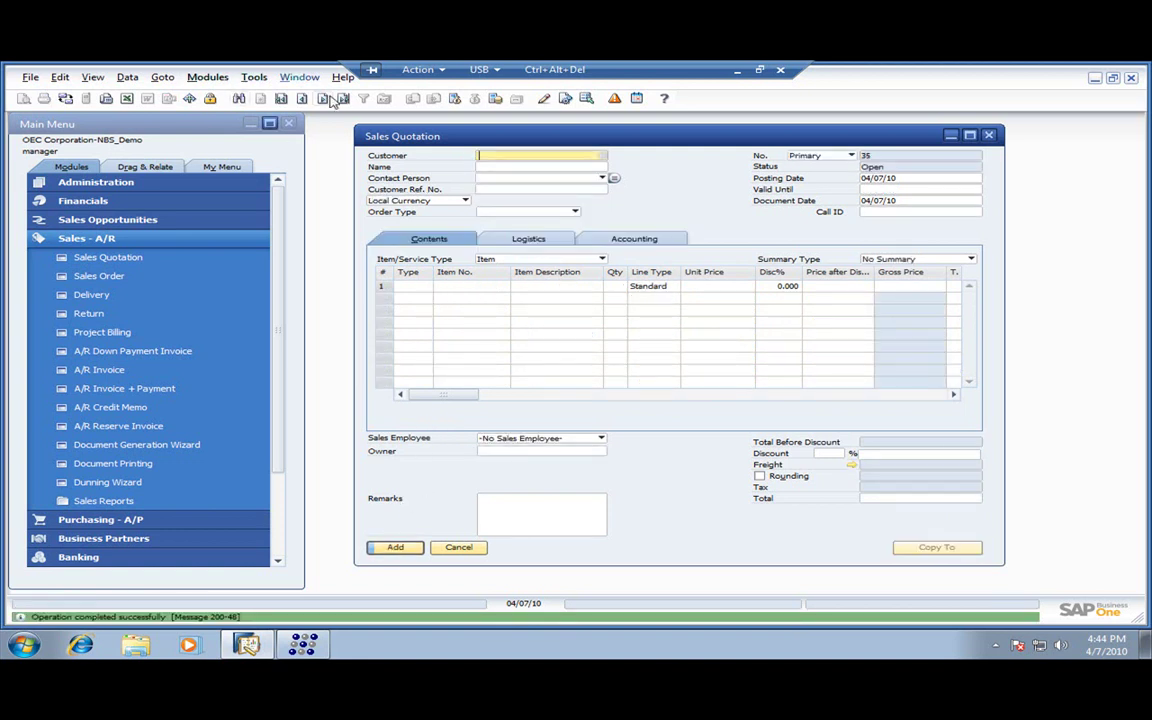
Reopen the saved Microchips quotation and copy it to a sales order.
{"action": "left_click", "coordinate": [324, 99]}
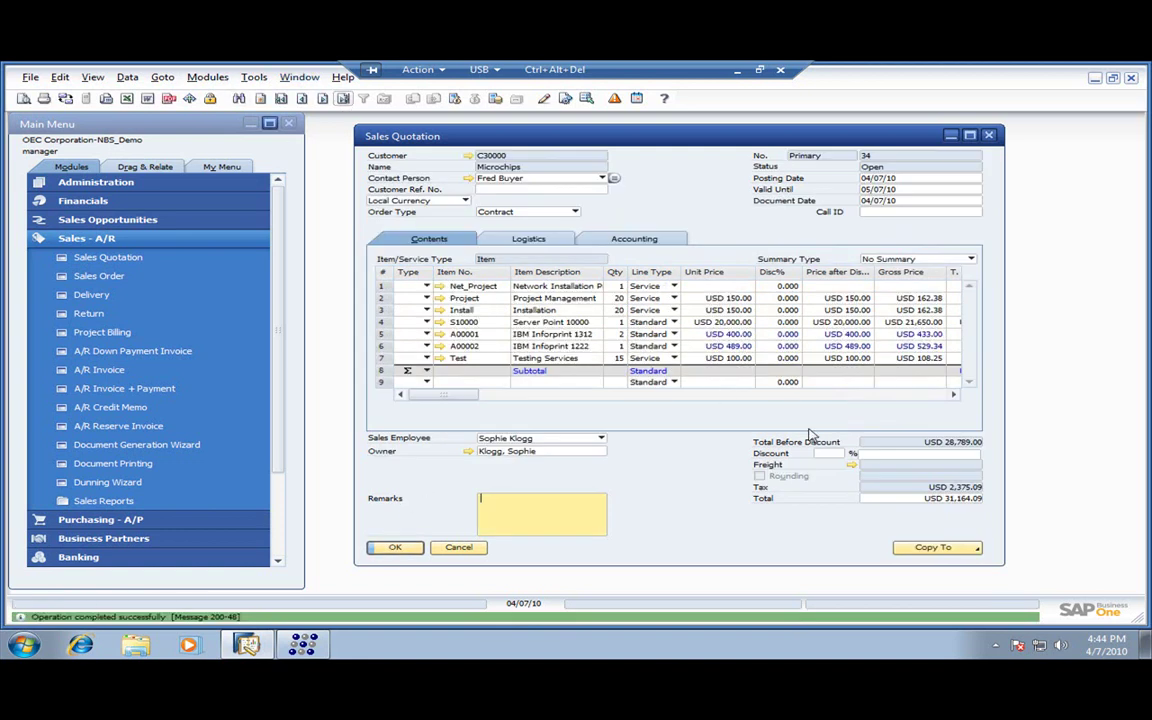
{"action": "left_click", "coordinate": [920, 549]}
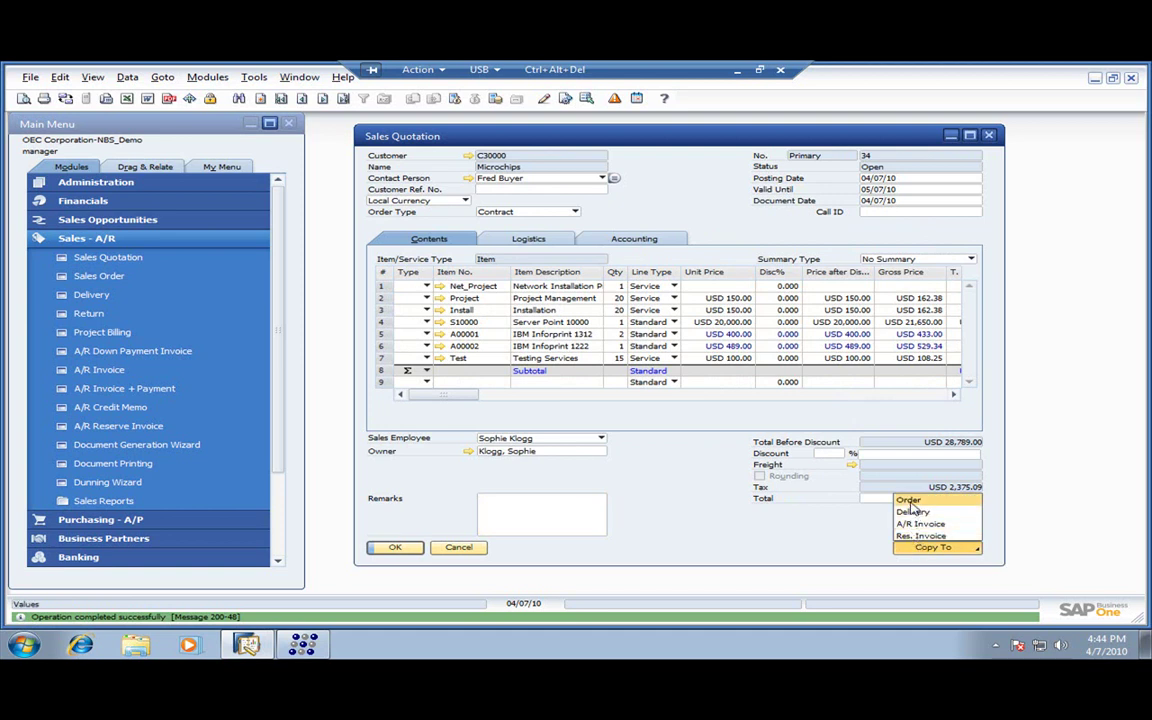
{"action": "left_click", "coordinate": [911, 503]}
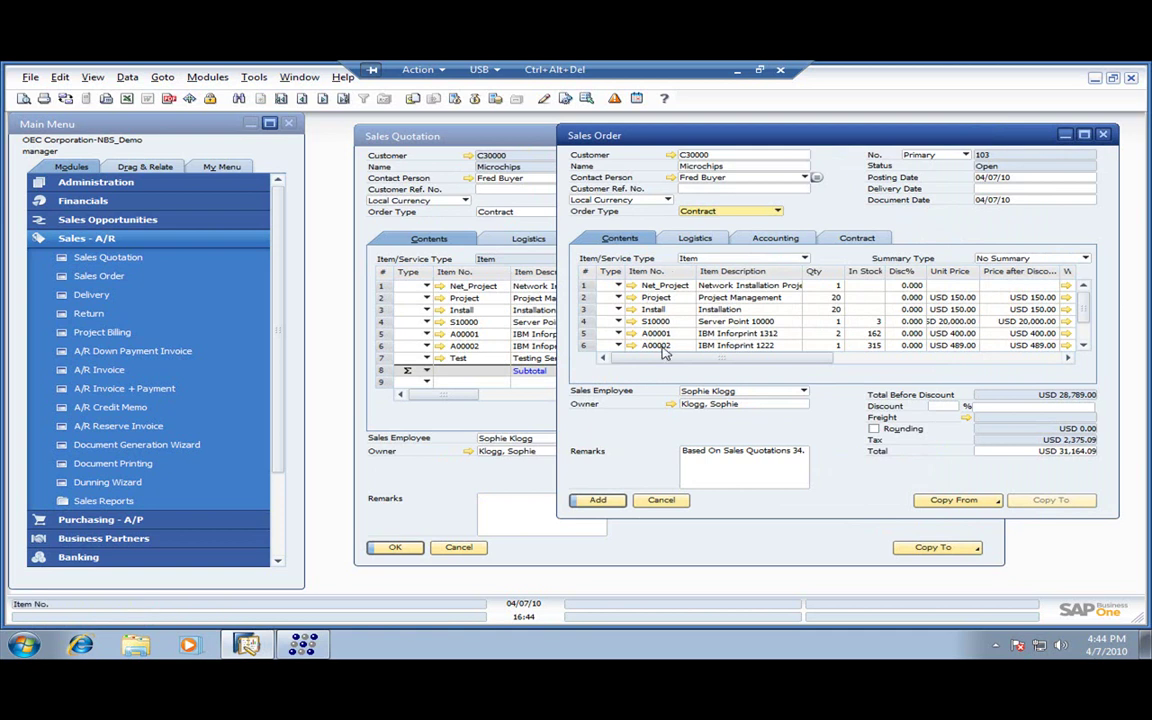
Set the sales order's delivery date to 04/07/10 and apply it to the existing rows.
{"action": "left_click", "coordinate": [1000, 188]}
{"action": "type", "text": "t"}
{"action": "key", "text": "Tab"}
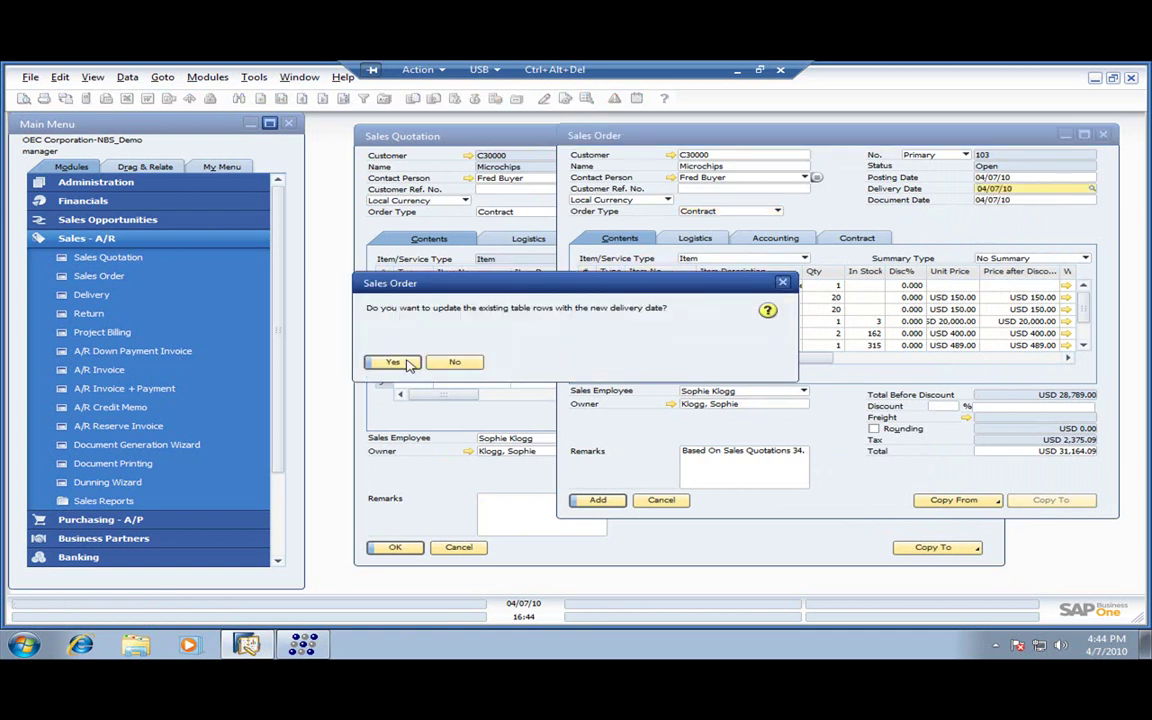
{"action": "left_click", "coordinate": [356, 329]}
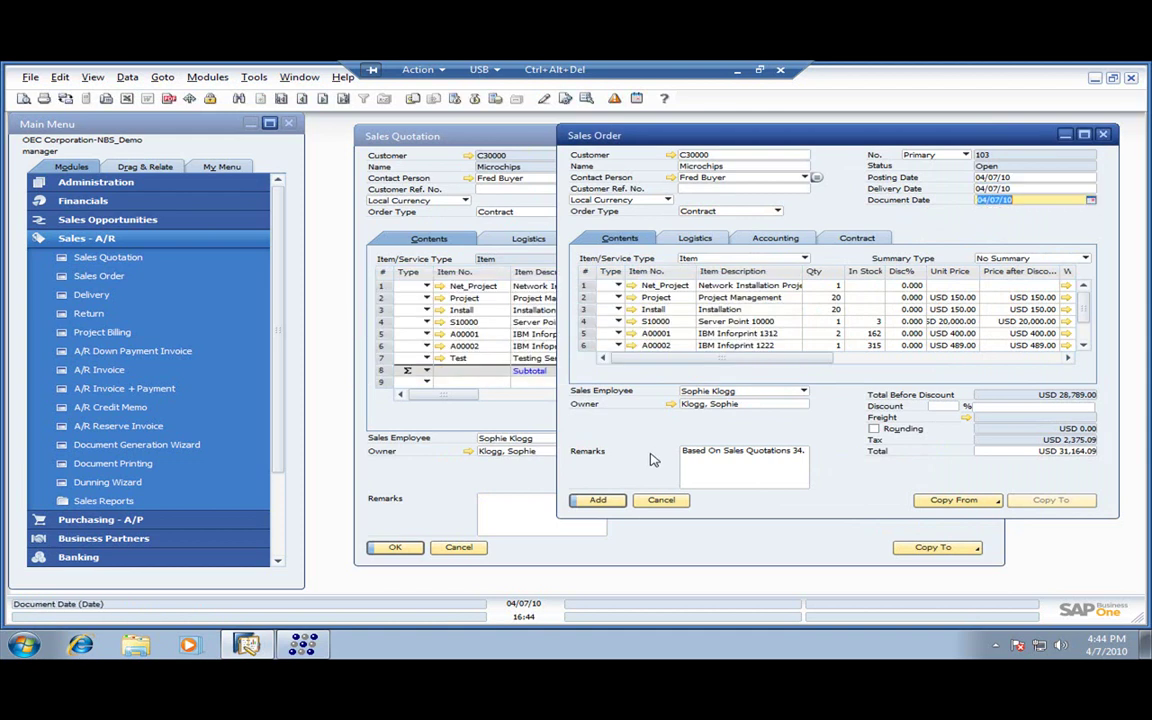
Name the order's contract Network Install and set its start and end dates to 04/07/10.
{"action": "left_click", "coordinate": [840, 238]}
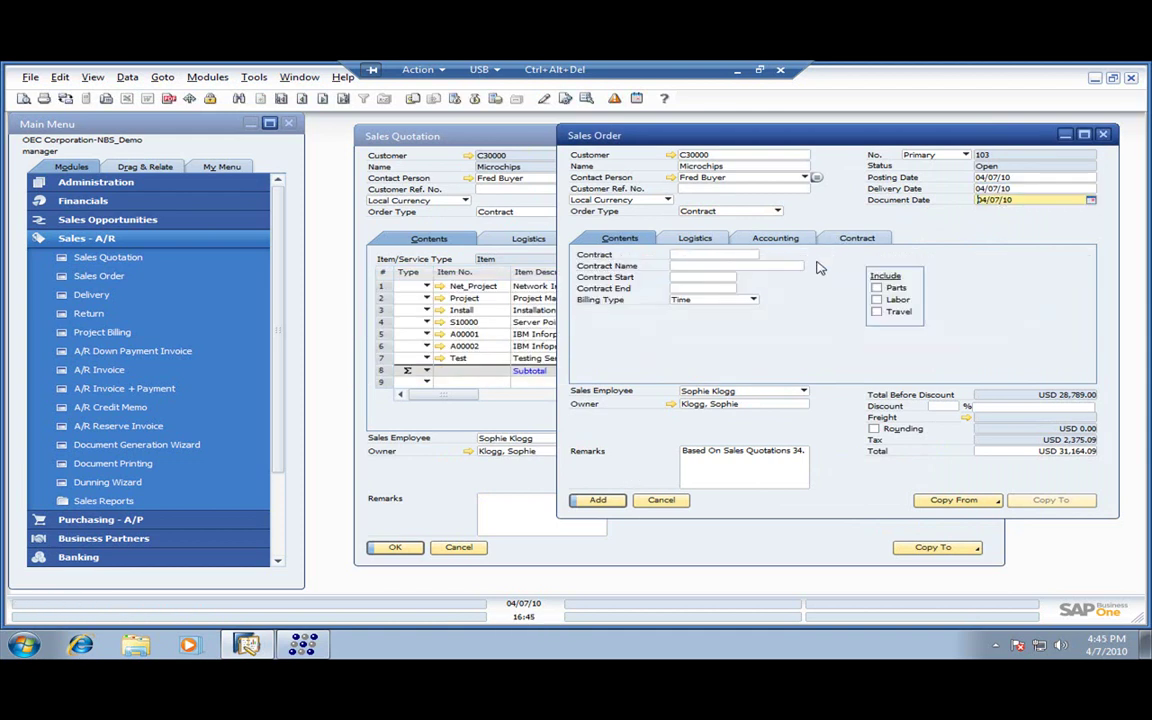
{"action": "left_click", "coordinate": [710, 266]}
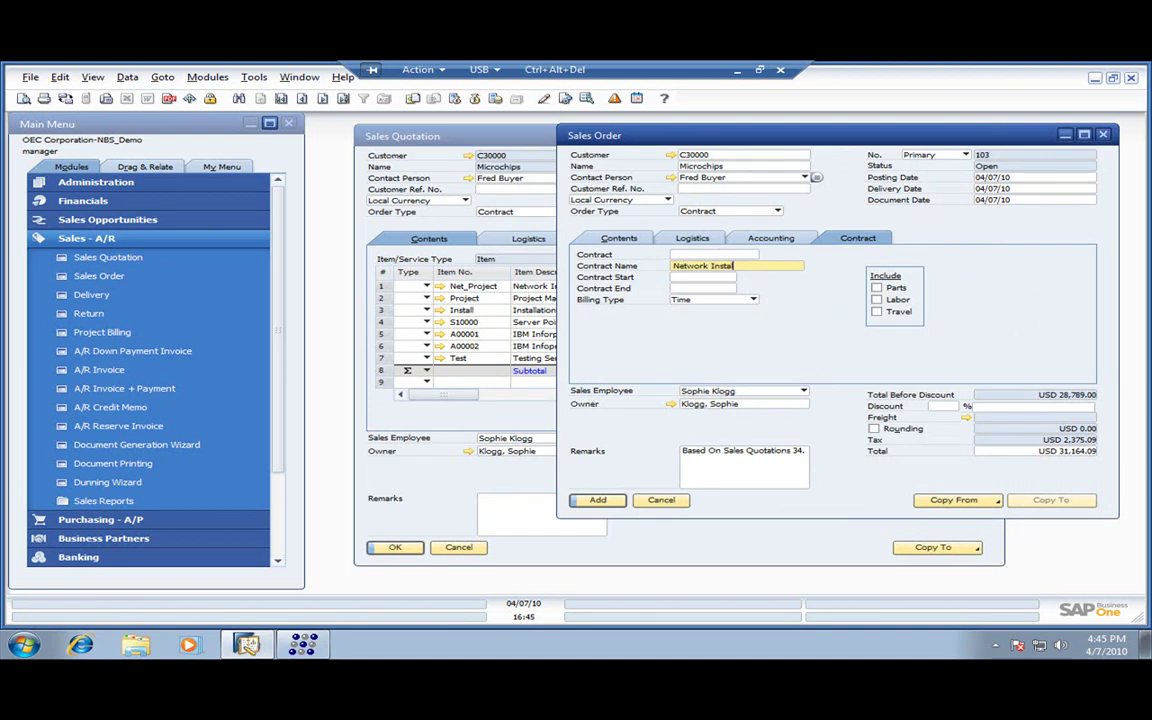
{"action": "key", "text": "Tab"}
{"action": "key", "text": "Tab"}
{"action": "key", "text": "Tab"}
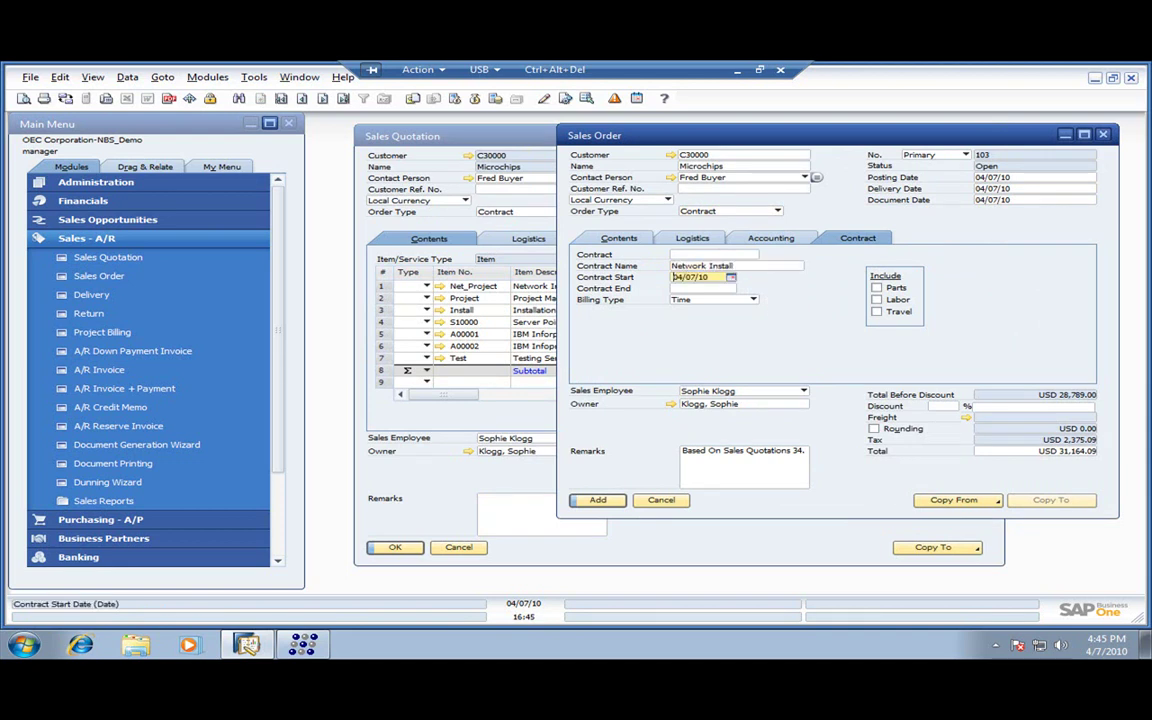
Choose Time and Material billing, include Parts and Labor in the contract, and add the sales order.
{"action": "left_click", "coordinate": [753, 300]}
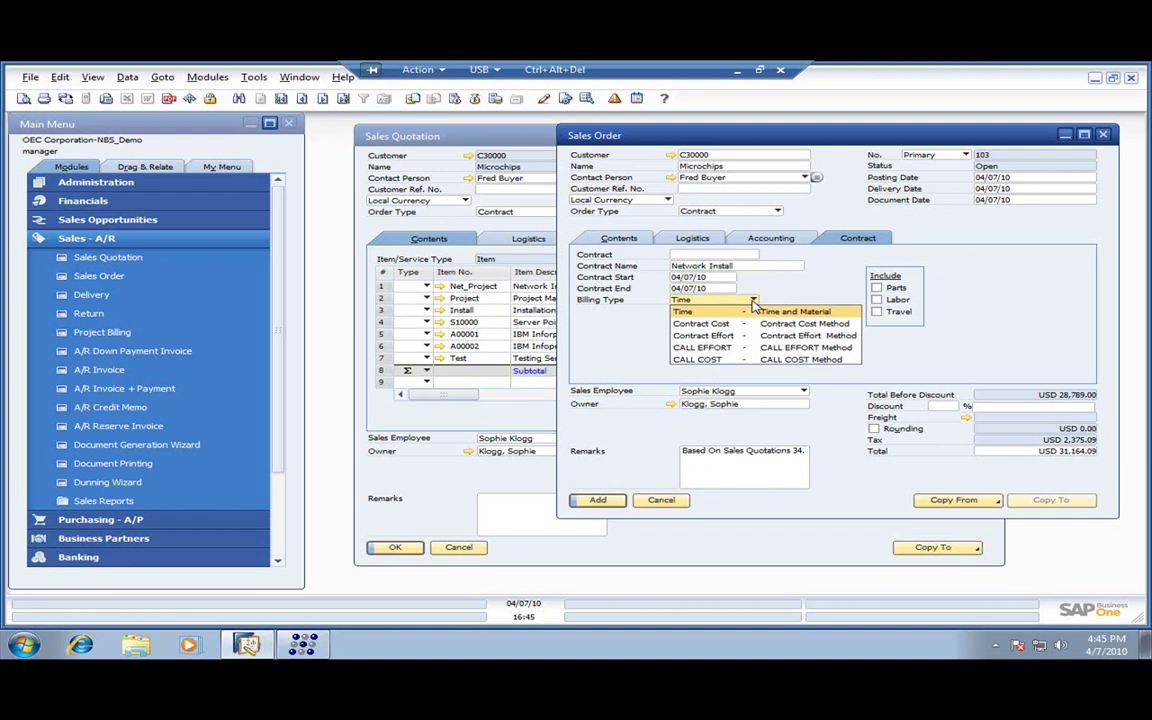
{"action": "left_click", "coordinate": [755, 311]}
{"action": "left_click", "coordinate": [876, 287]}
{"action": "left_click", "coordinate": [877, 300]}
{"action": "left_click", "coordinate": [597, 499]}
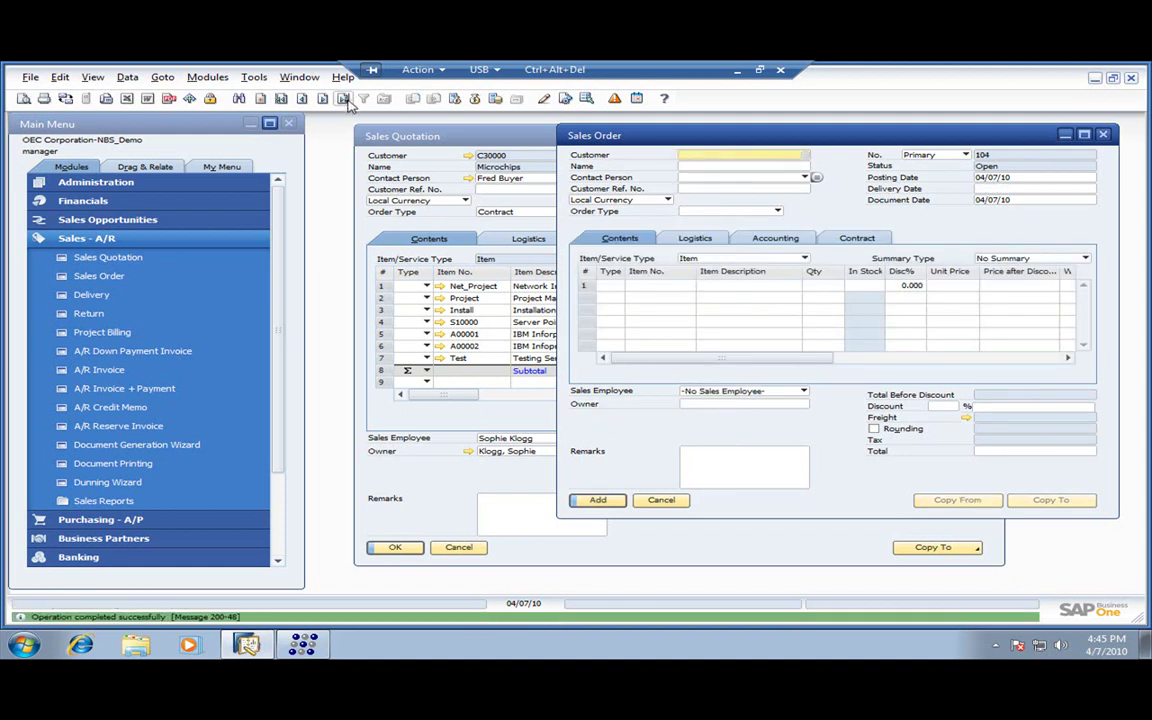
Open the project/service contract linked to the saved order and review its coverage, attachments and phase/service calls.
{"action": "left_click", "coordinate": [857, 240]}
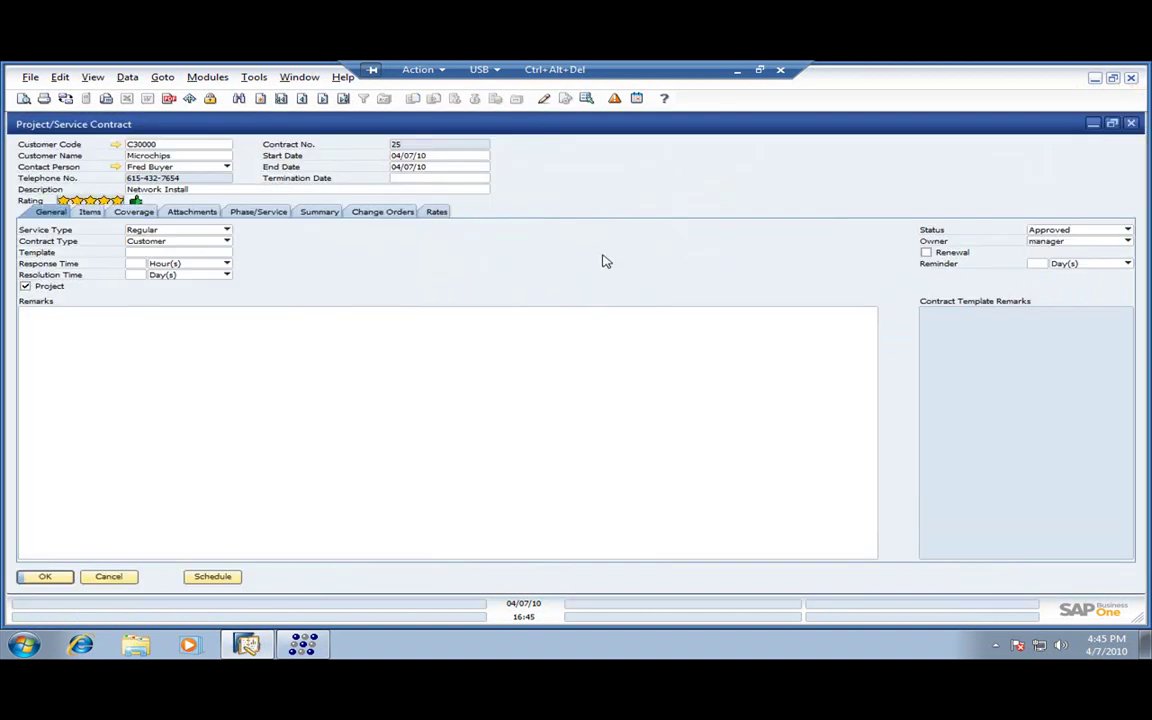
{"action": "left_click", "coordinate": [138, 213]}
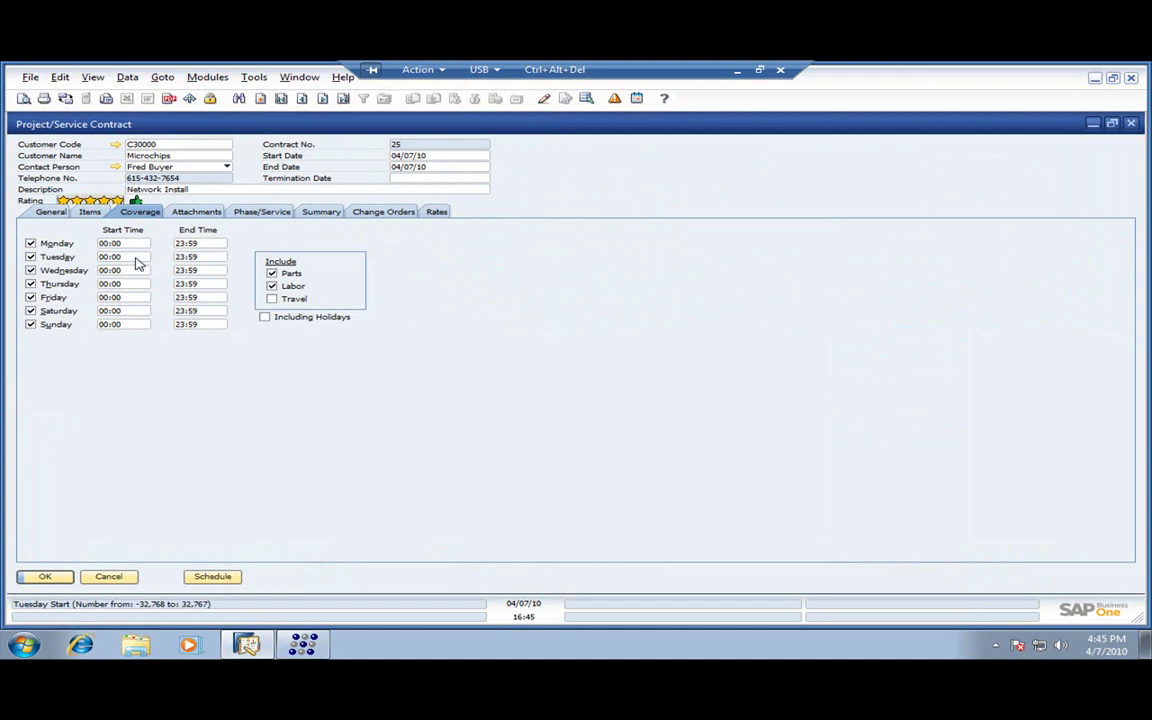
{"action": "left_click", "coordinate": [193, 214]}
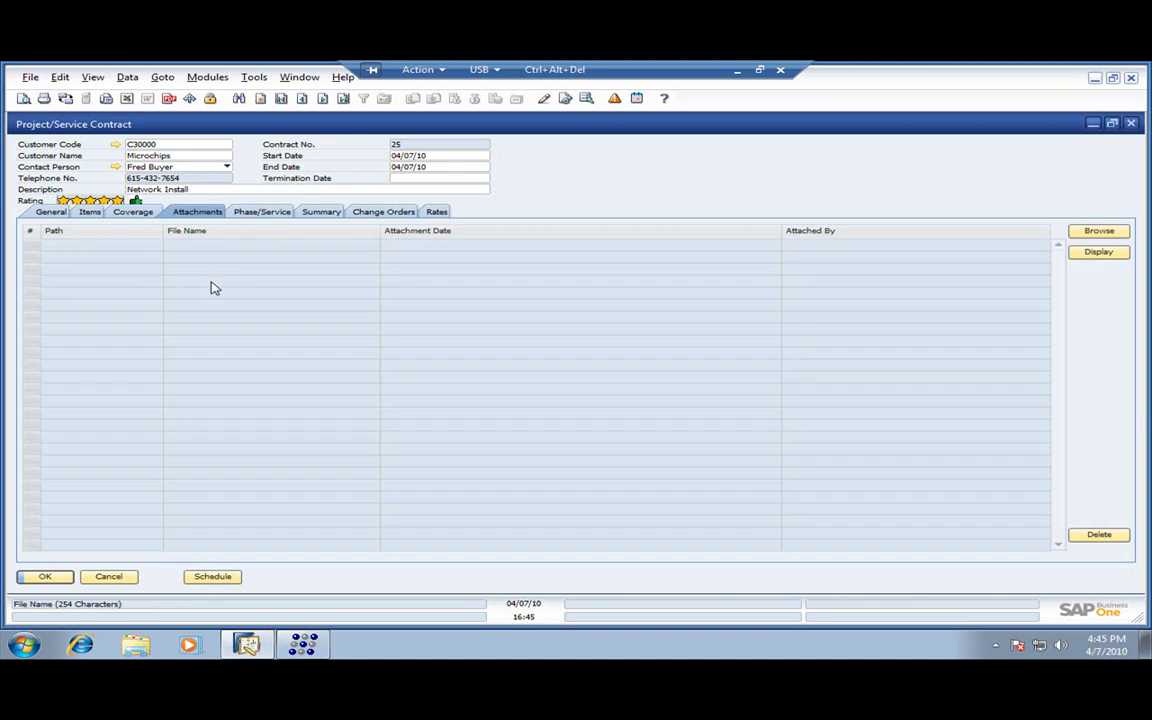
{"action": "left_click", "coordinate": [259, 212]}
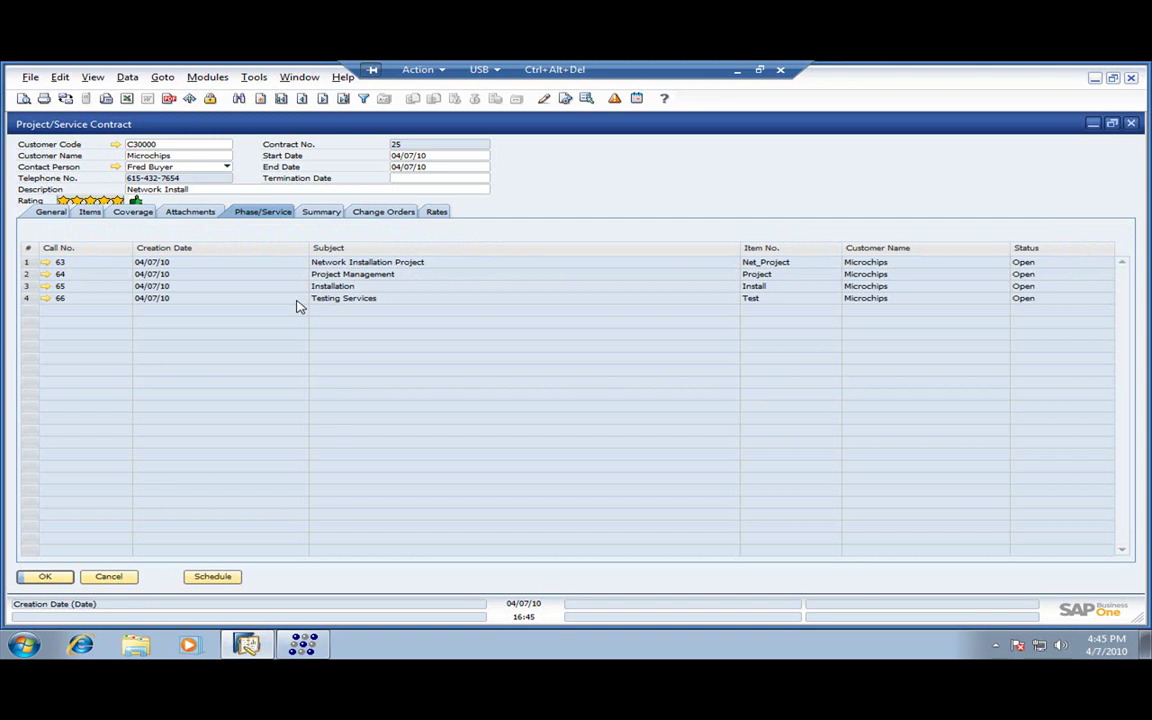
Assign the Network Installation BP project in the contract's summary.
{"action": "left_click", "coordinate": [322, 213]}
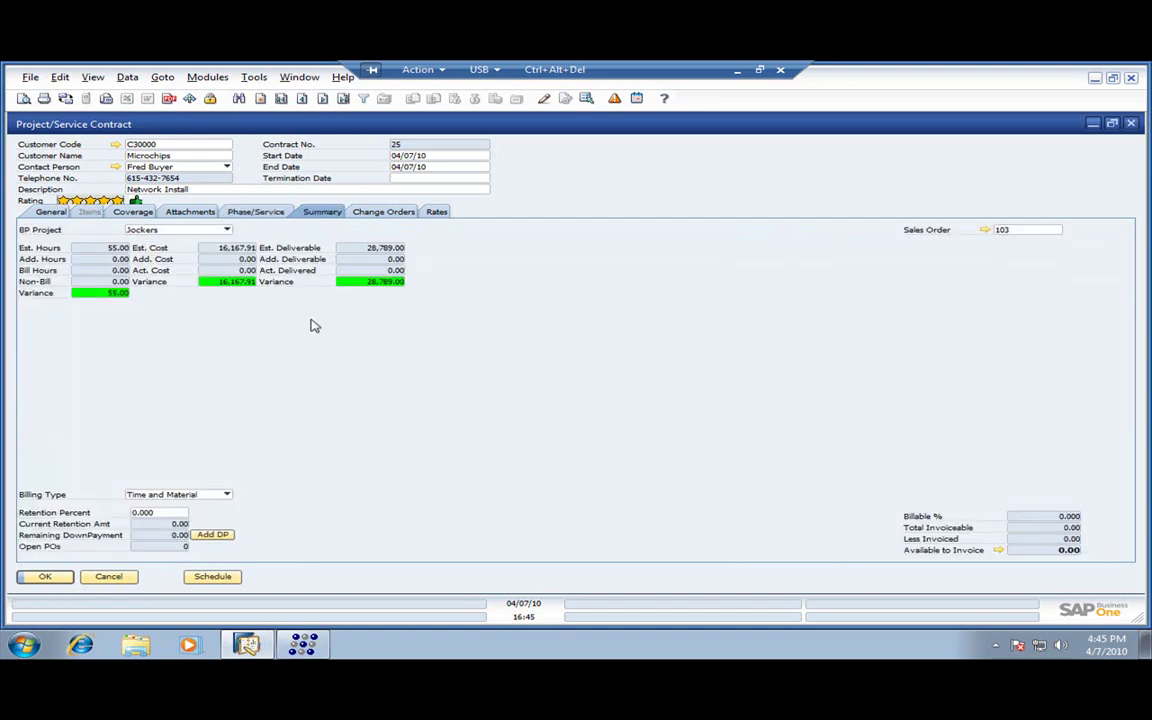
{"action": "left_click", "coordinate": [222, 230]}
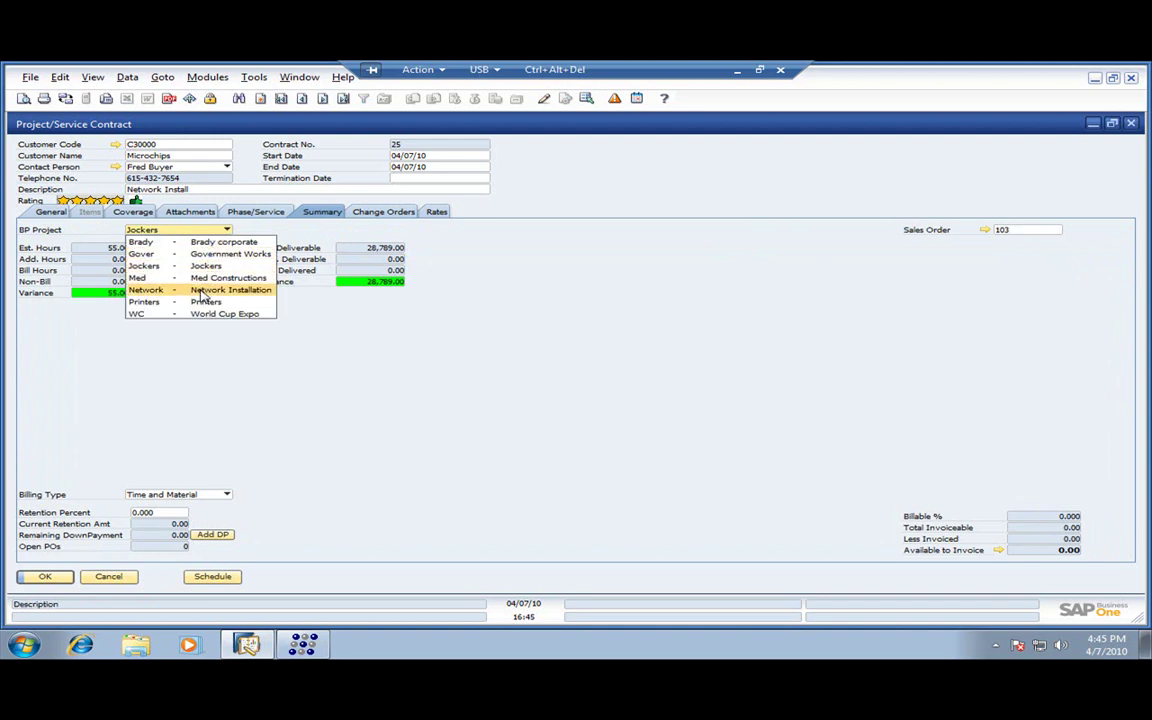
{"action": "left_click", "coordinate": [218, 290]}
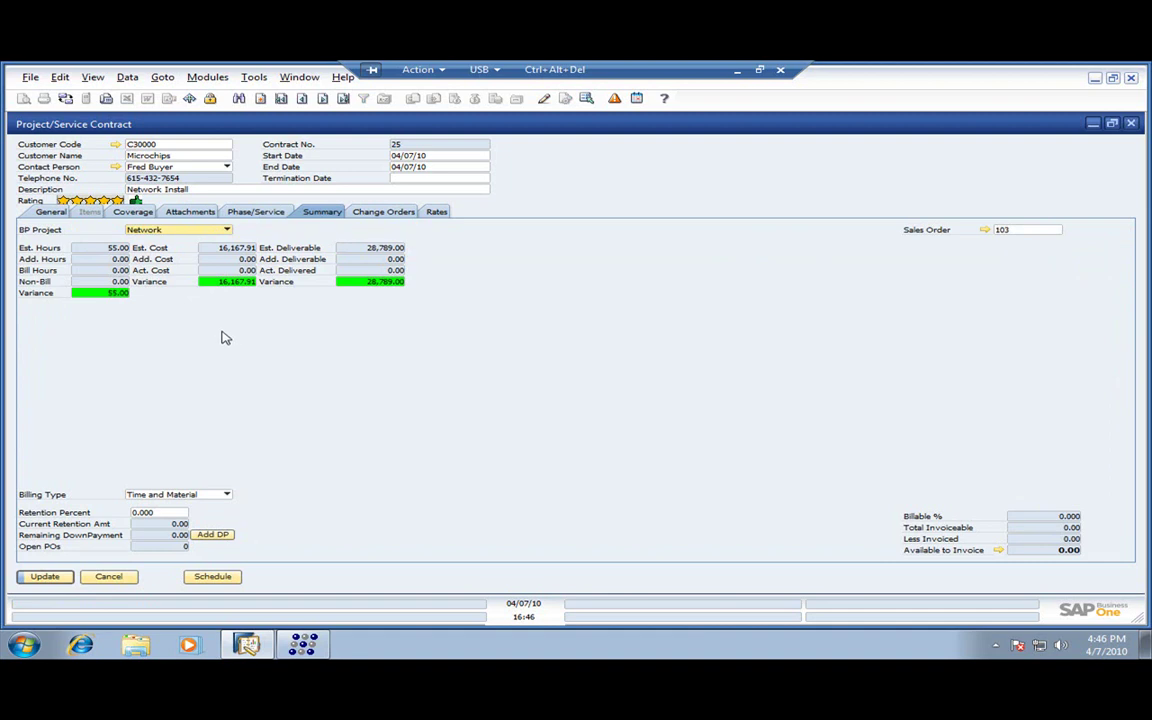
Review the contract's change orders and rates, and save and close the updated contract.
{"action": "left_click", "coordinate": [378, 212]}
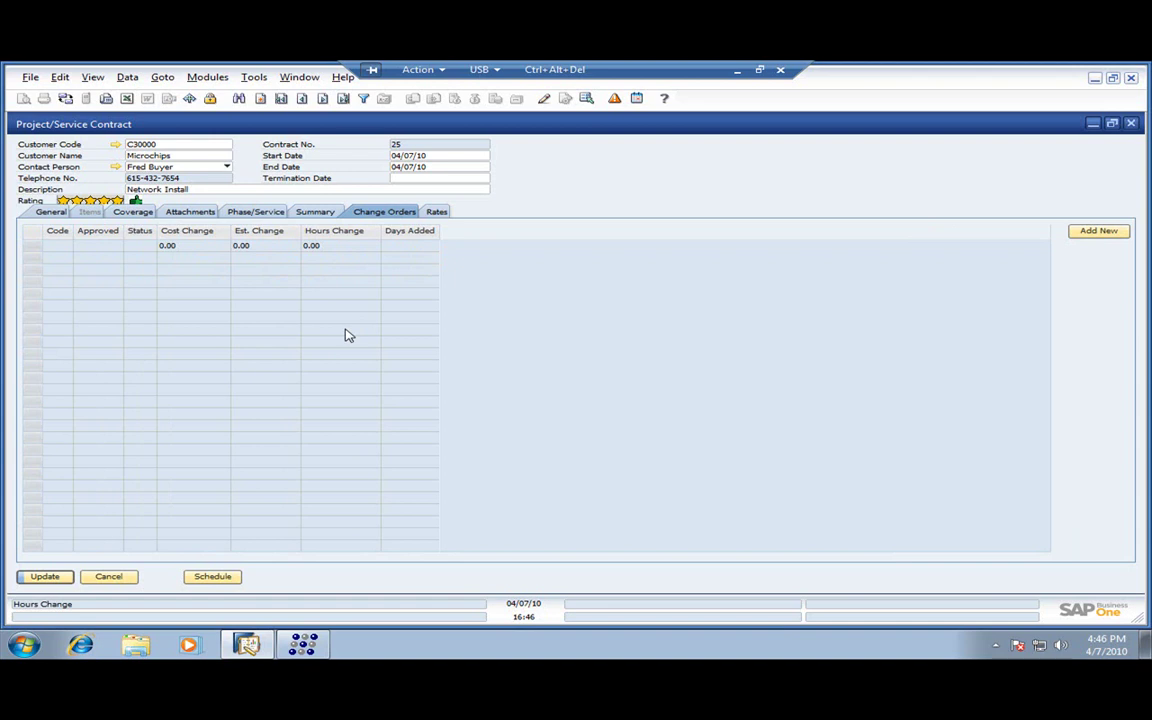
{"action": "left_click", "coordinate": [436, 212]}
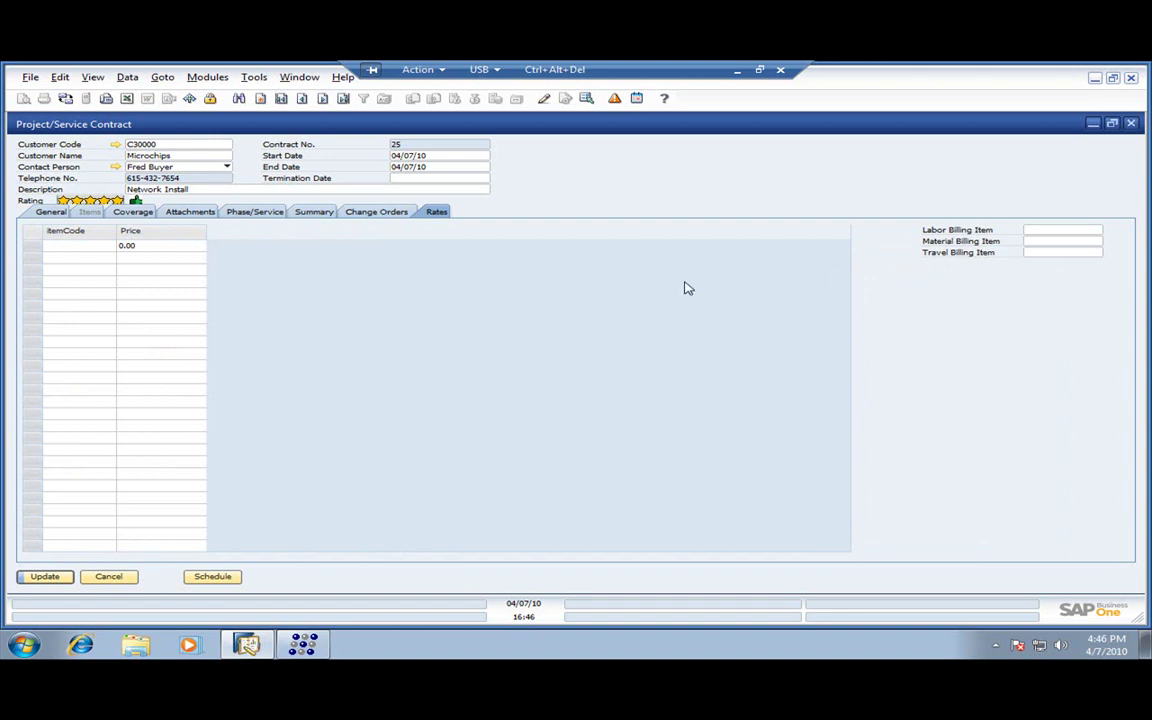
{"action": "left_click", "coordinate": [46, 576]}
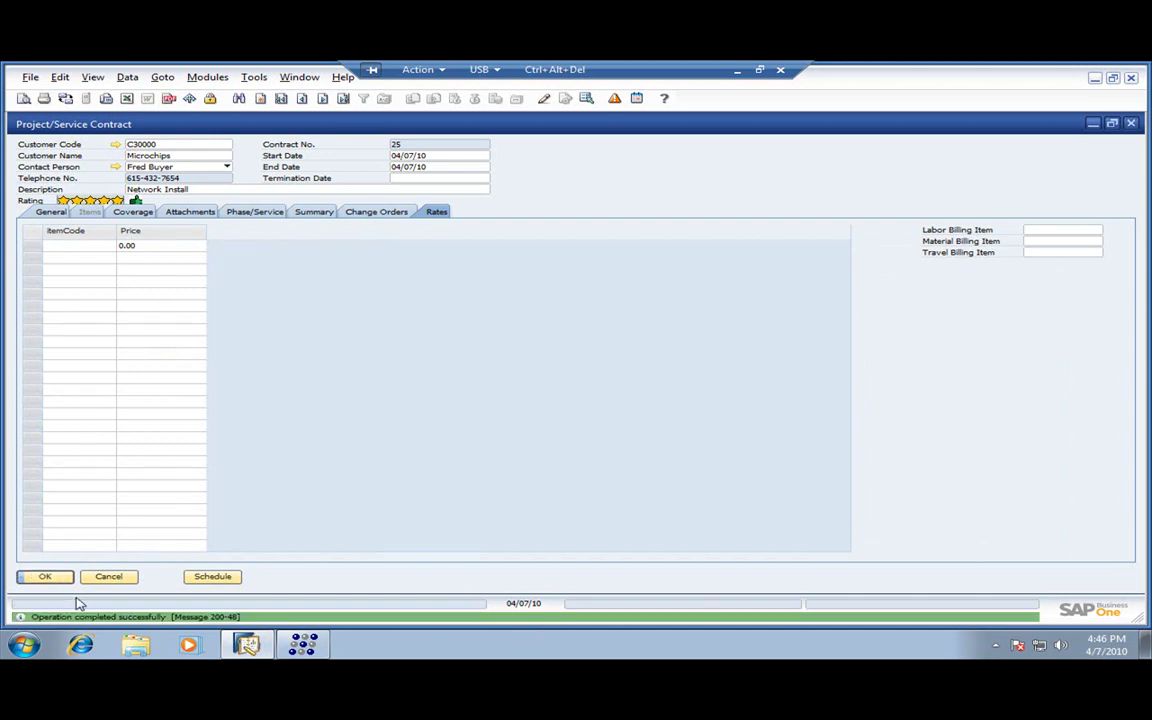
{"action": "left_click", "coordinate": [44, 578]}
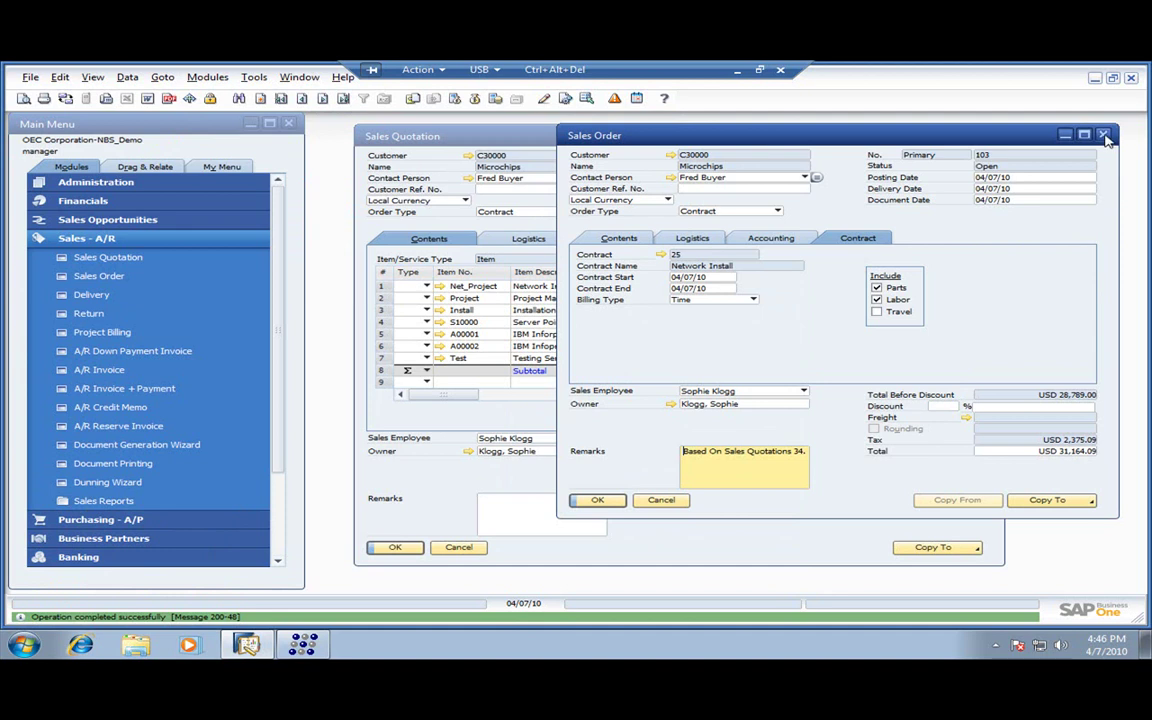
Close the Microchips sales order and the sales quotation.
{"action": "left_click", "coordinate": [1104, 136]}
{"action": "left_click", "coordinate": [897, 122]}
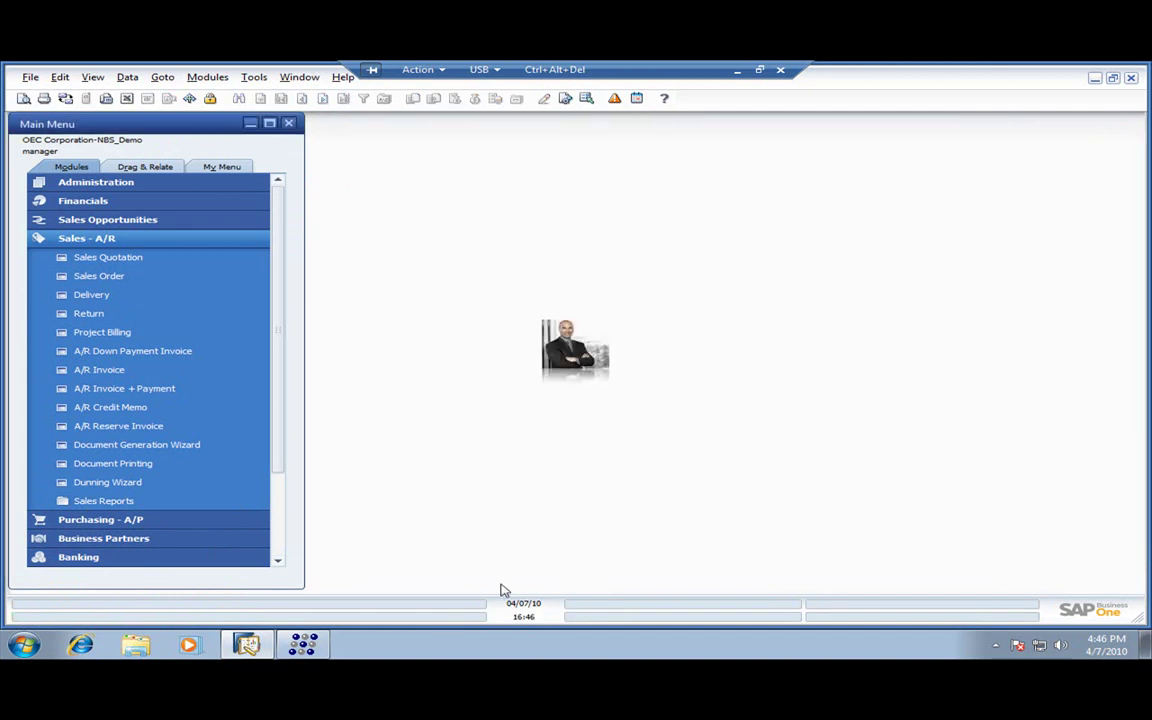
Open the Project View and review each contract's dates, calls, estimated and actual hours, billable and available invoice amounts, and close it.
{"action": "left_click", "coordinate": [278, 561]}
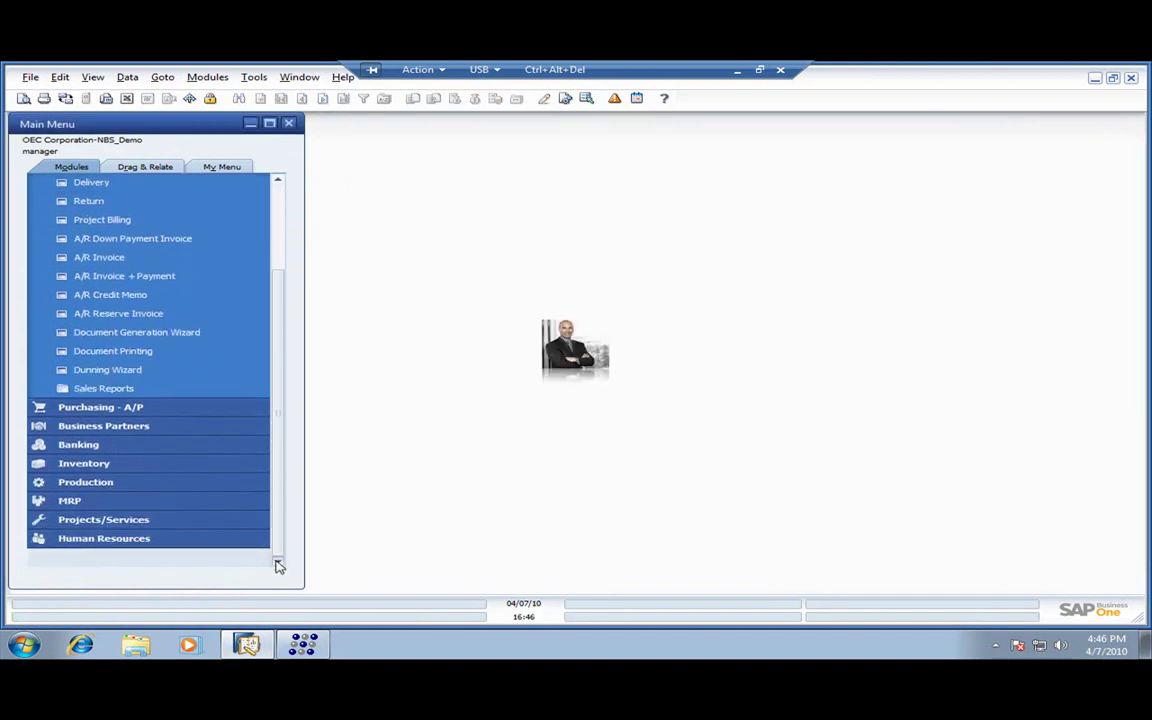
{"action": "left_click", "coordinate": [160, 521]}
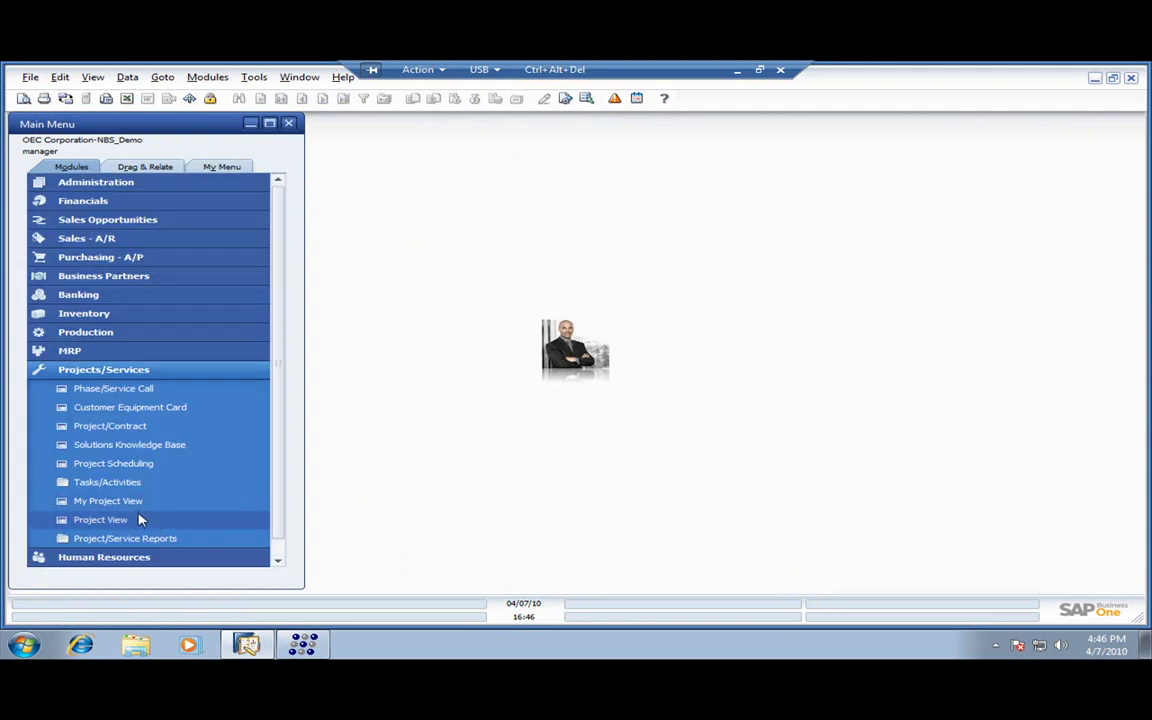
{"action": "left_click", "coordinate": [141, 519]}
{"action": "left_click_drag", "start_coordinate": [784, 352], "coordinate": [436, 157]}
{"action": "left_click_drag", "start_coordinate": [798, 266], "coordinate": [990, 266]}
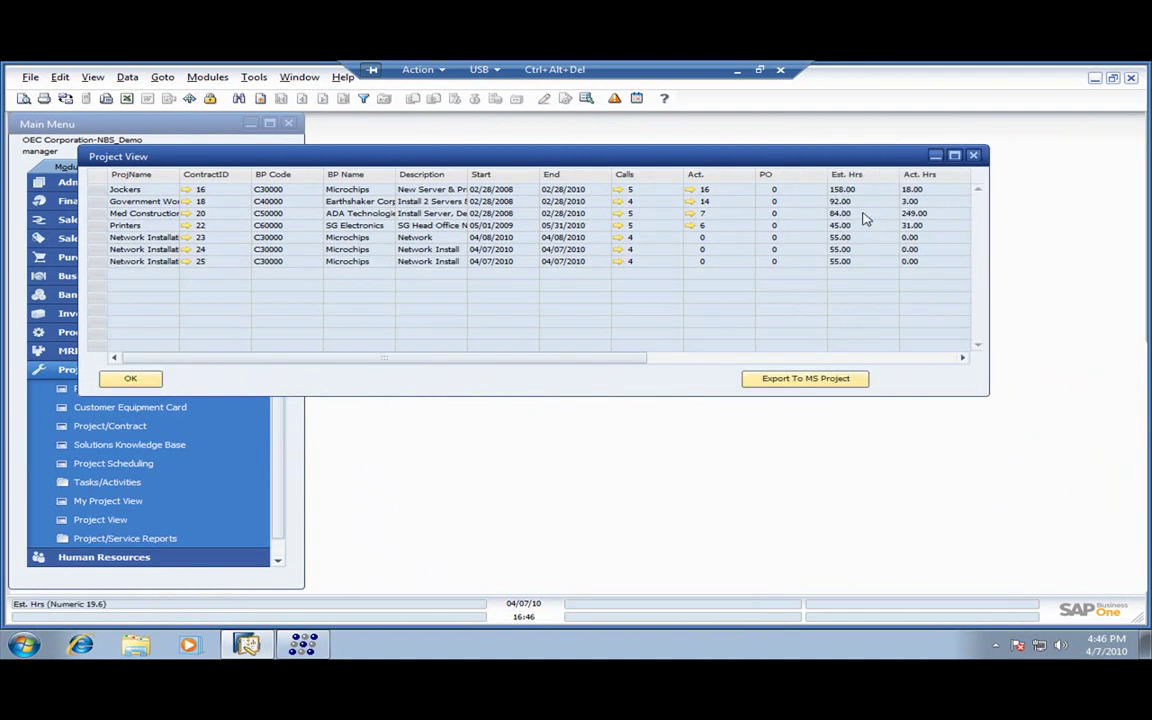
{"action": "left_click_drag", "start_coordinate": [545, 357], "coordinate": [905, 348]}
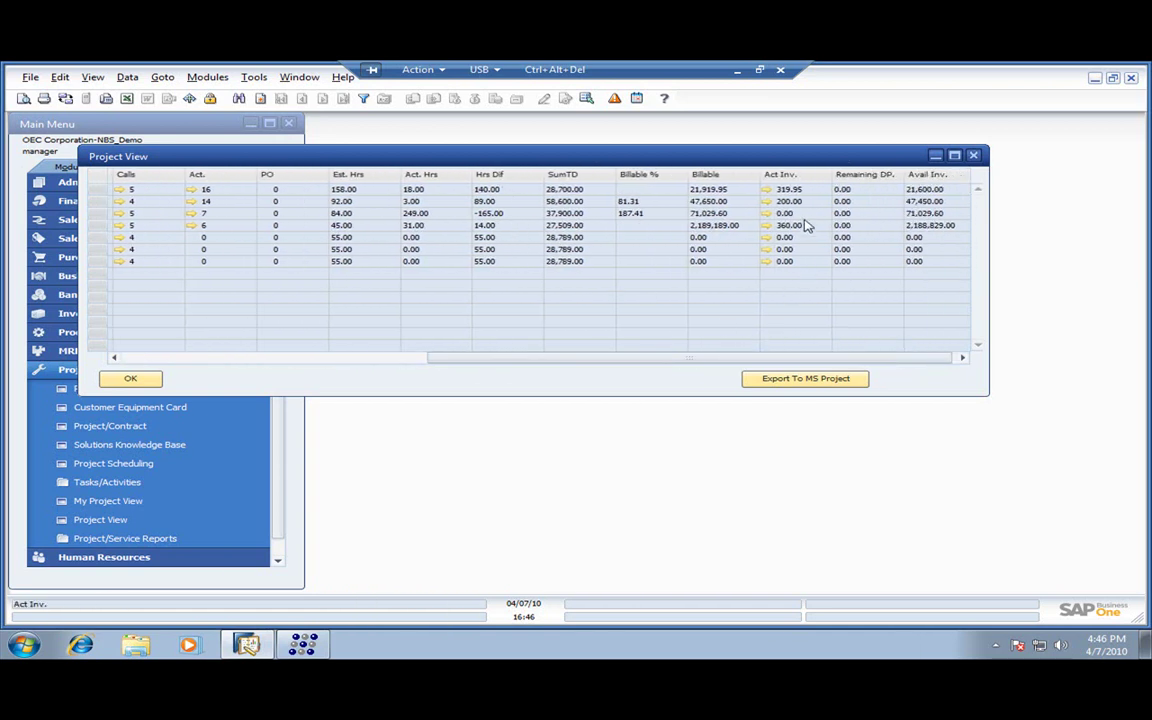
{"action": "left_click_drag", "start_coordinate": [826, 349], "coordinate": [417, 347]}
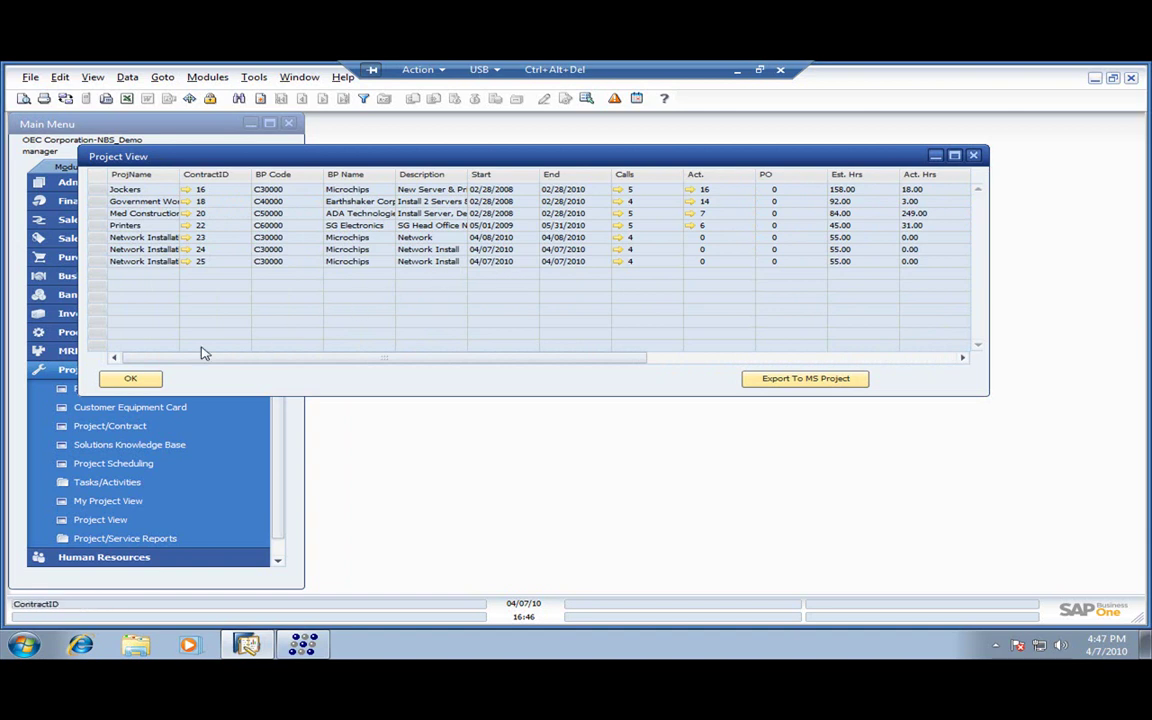
{"action": "left_click", "coordinate": [144, 382]}
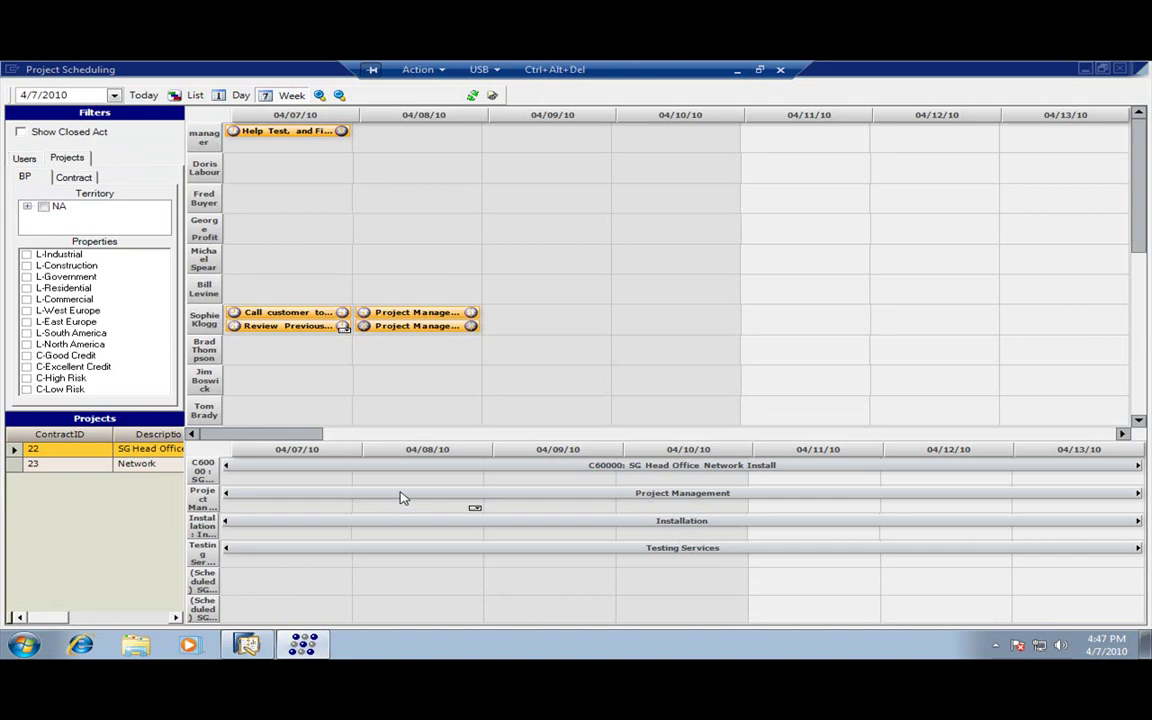
Schedule the SG Head Office Network Install's Project Management phase for an employee on 04/08/10, and close the resulting phone call activity.
{"action": "mouse_move", "coordinate": [400, 497]}
{"action": "left_click_drag", "start_coordinate": [400, 497], "coordinate": [419, 363]}
{"action": "left_click", "coordinate": [546, 400]}
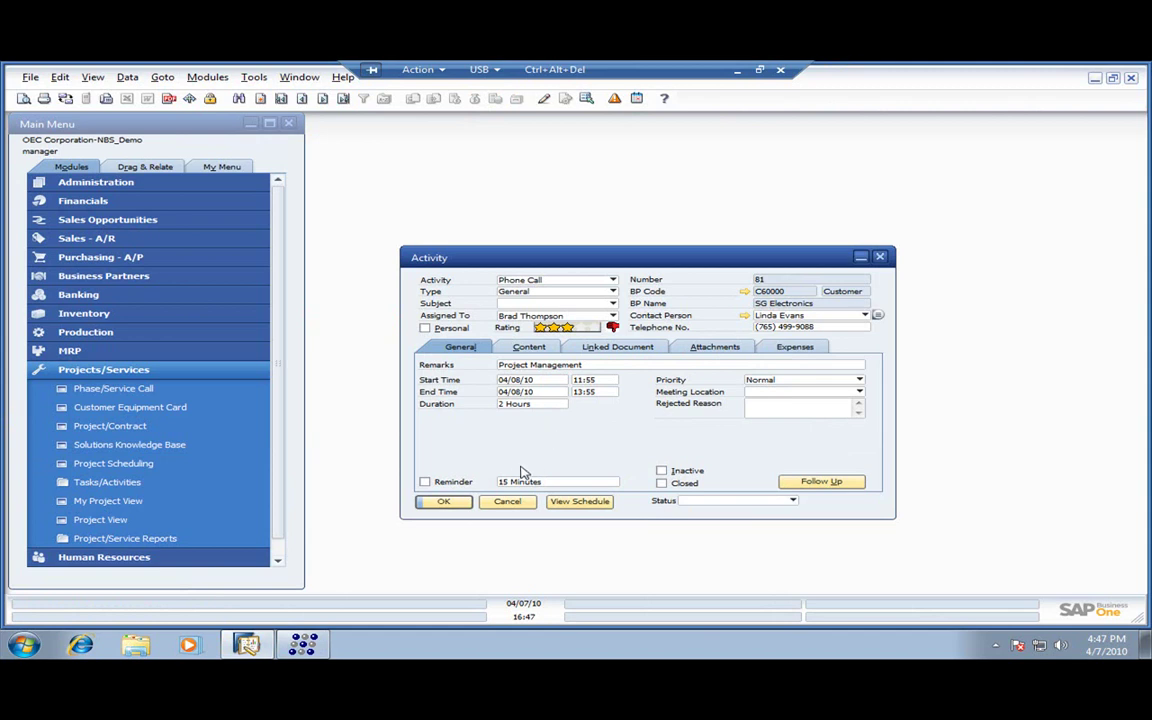
{"action": "left_click", "coordinate": [507, 502]}
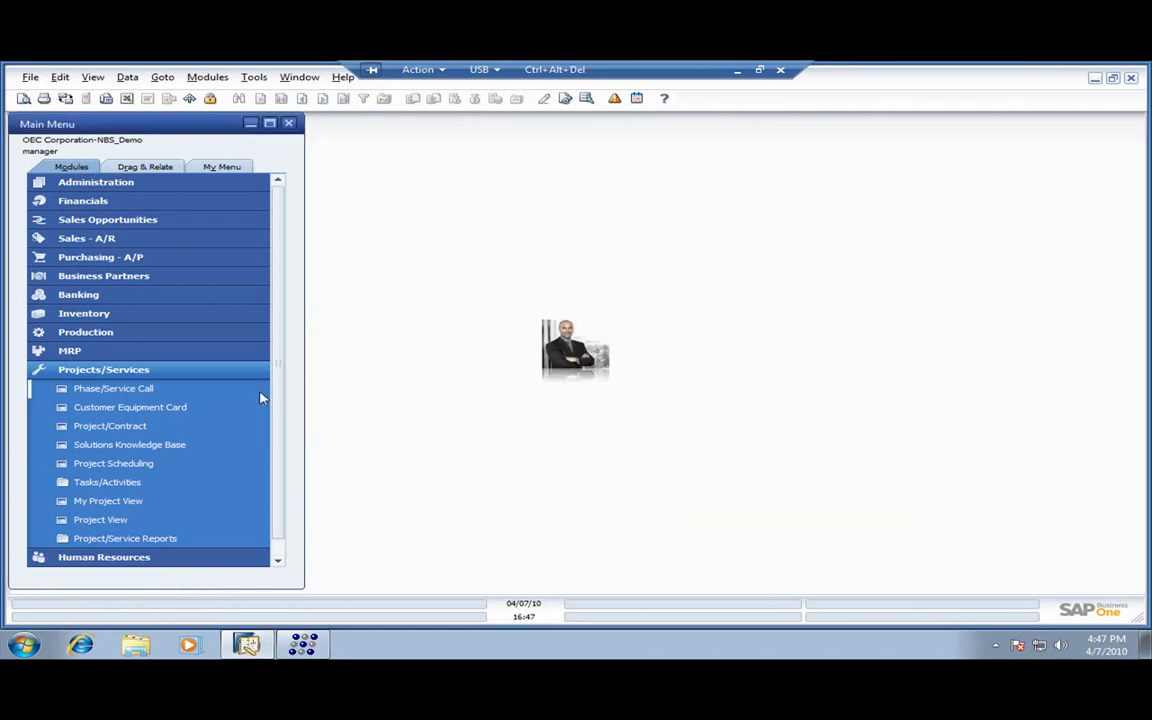
Review the alerts for past due project activities, contracts ready to bill and contracts over budget, and close the alert overview.
{"action": "left_click", "coordinate": [615, 98]}
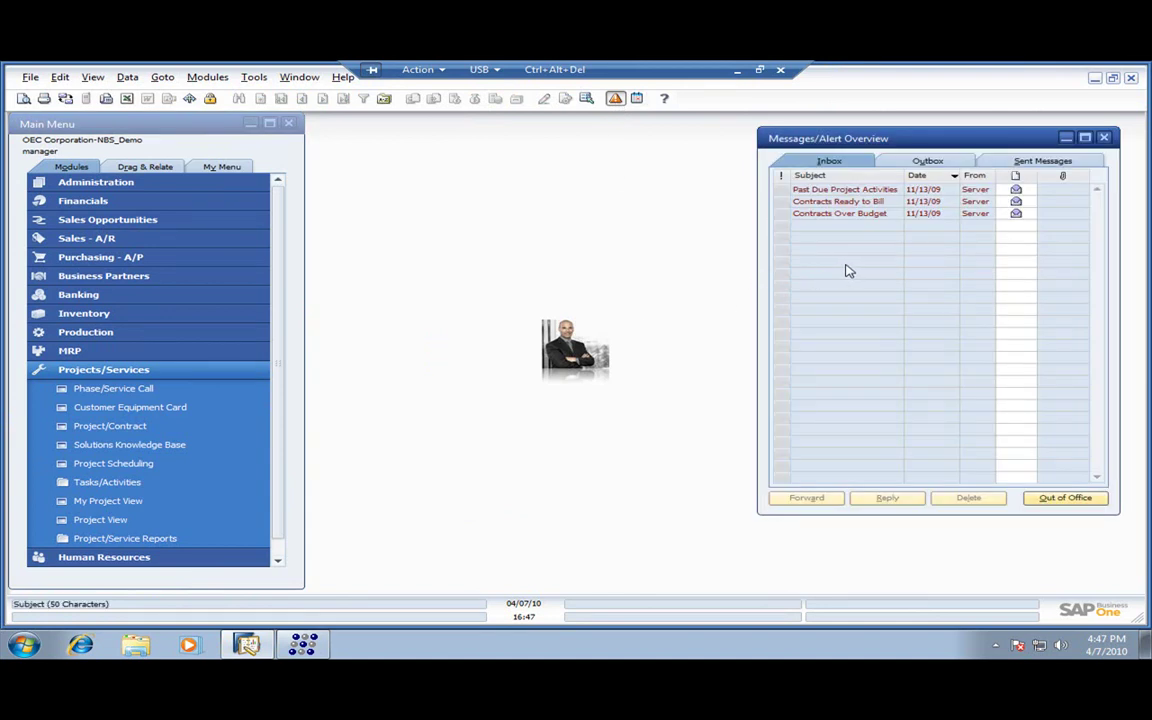
{"action": "left_click", "coordinate": [790, 190]}
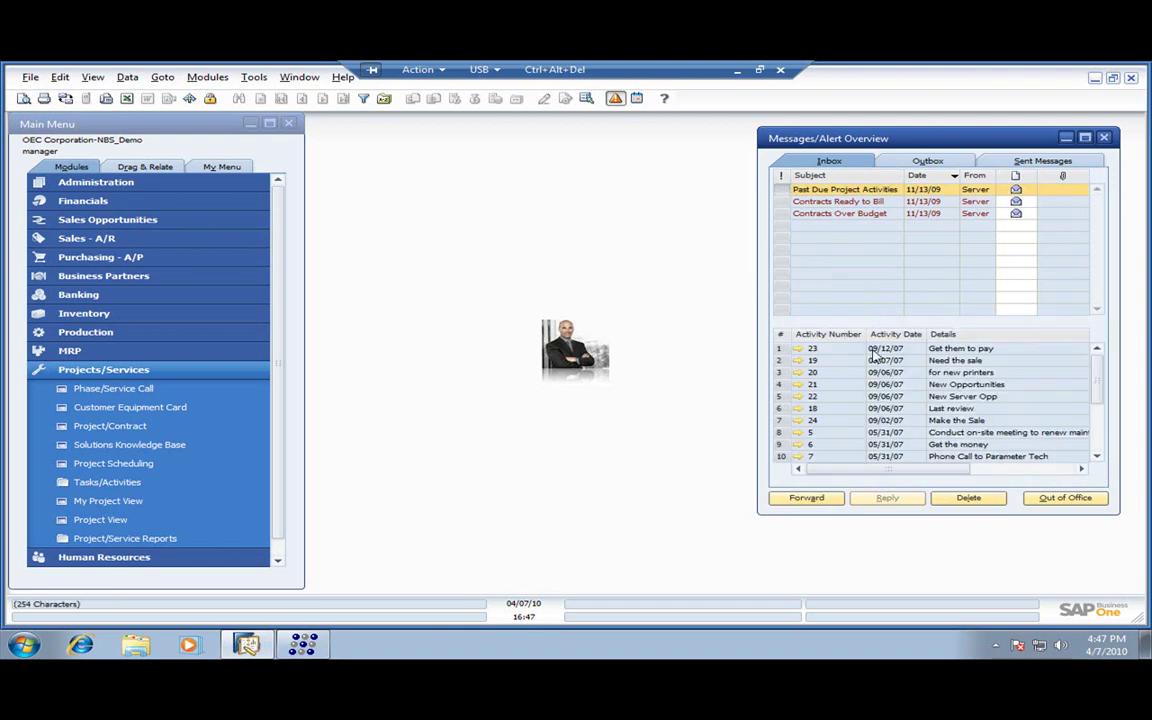
{"action": "left_click", "coordinate": [786, 202]}
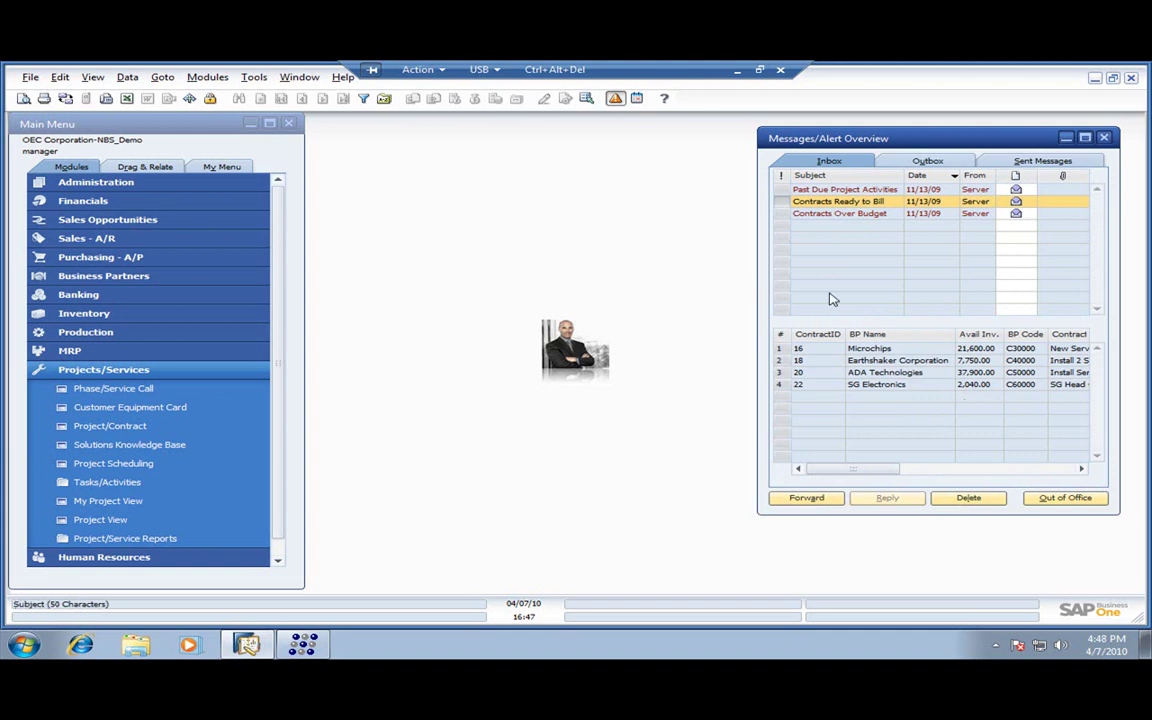
{"action": "left_click", "coordinate": [781, 214]}
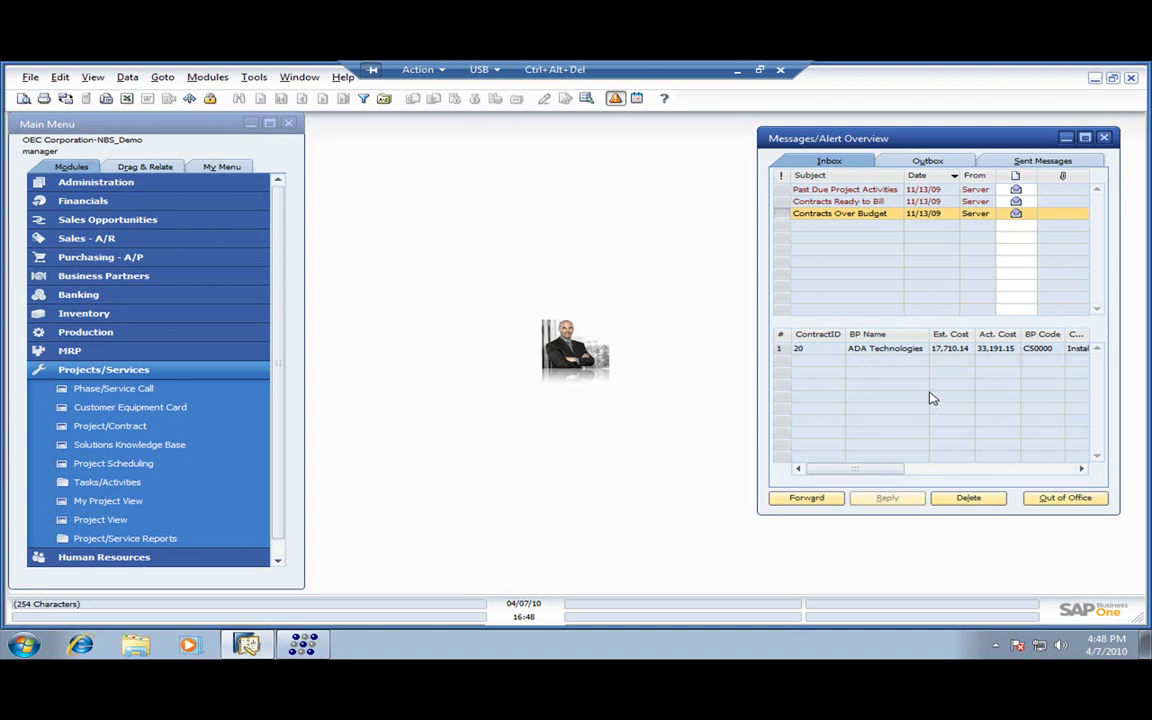
{"action": "left_click", "coordinate": [1105, 139]}
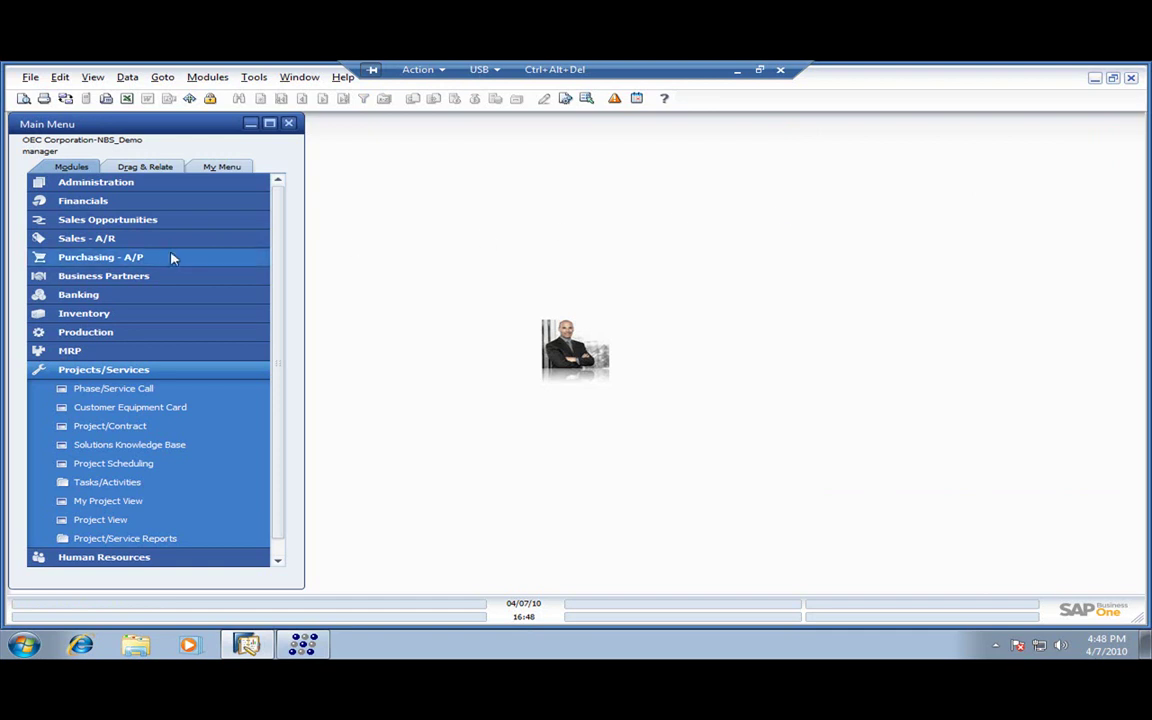
Open the project billing report and examine the contracts' billing types, hours, costs and invoice amounts.
{"action": "left_click", "coordinate": [145, 240]}
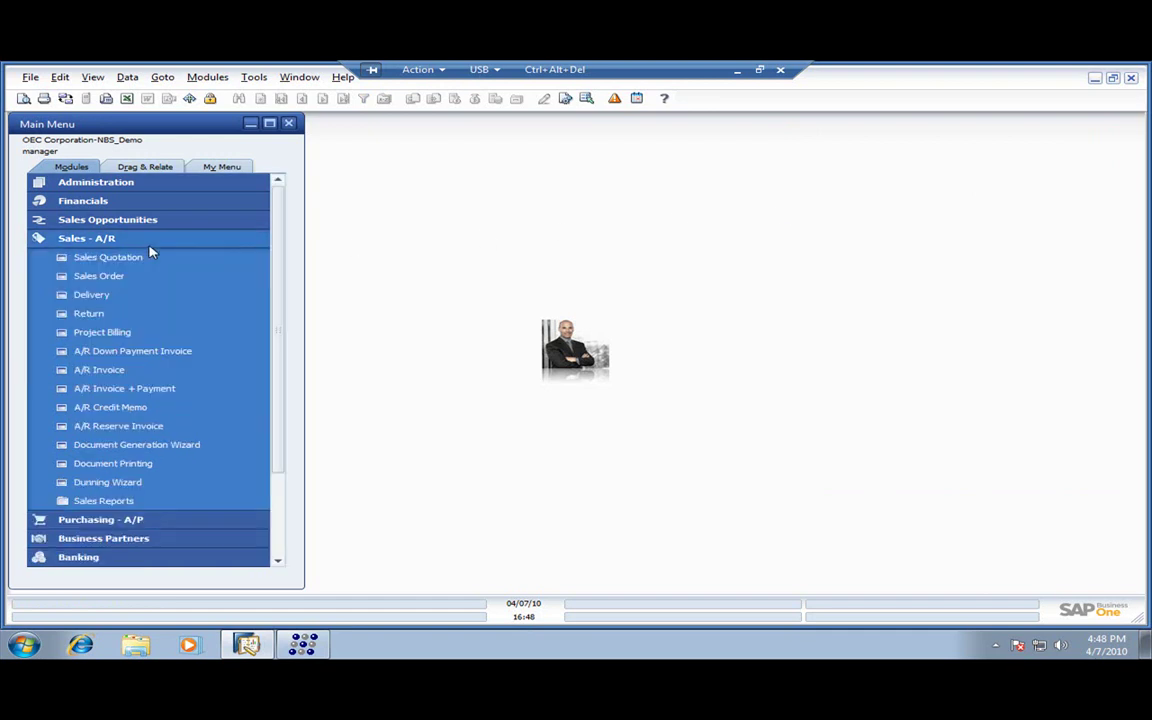
{"action": "left_click", "coordinate": [139, 332]}
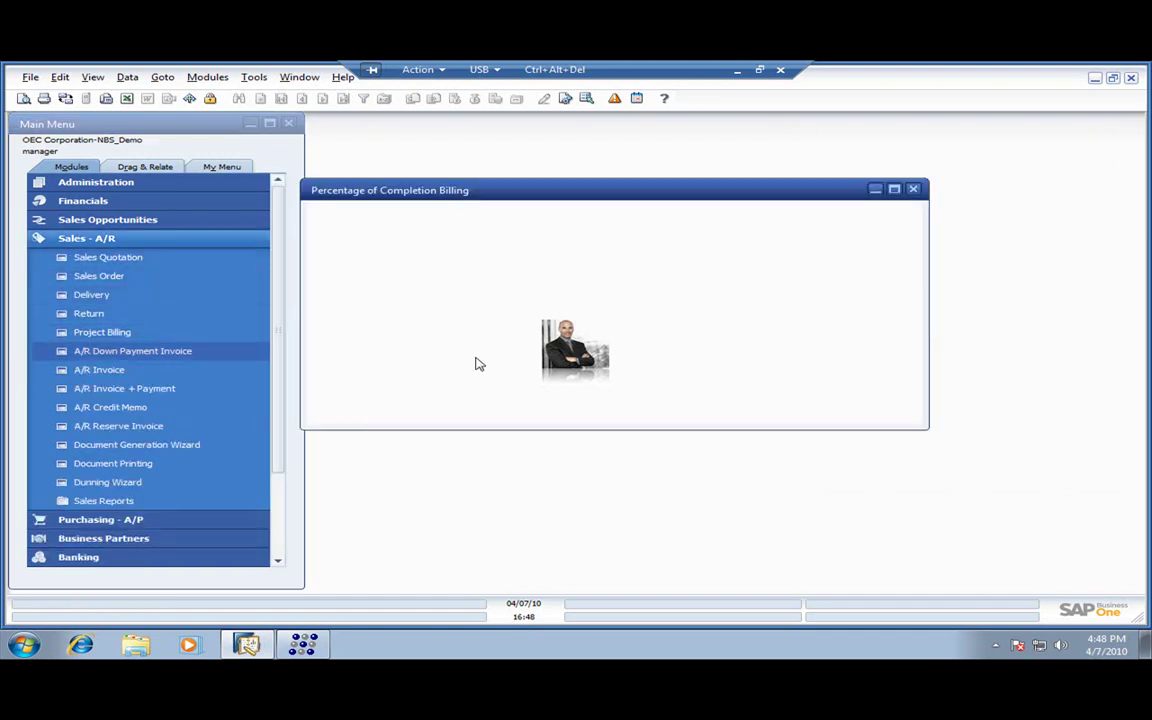
{"action": "left_click_drag", "start_coordinate": [700, 194], "coordinate": [507, 191]}
{"action": "left_click_drag", "start_coordinate": [812, 308], "coordinate": [1077, 316]}
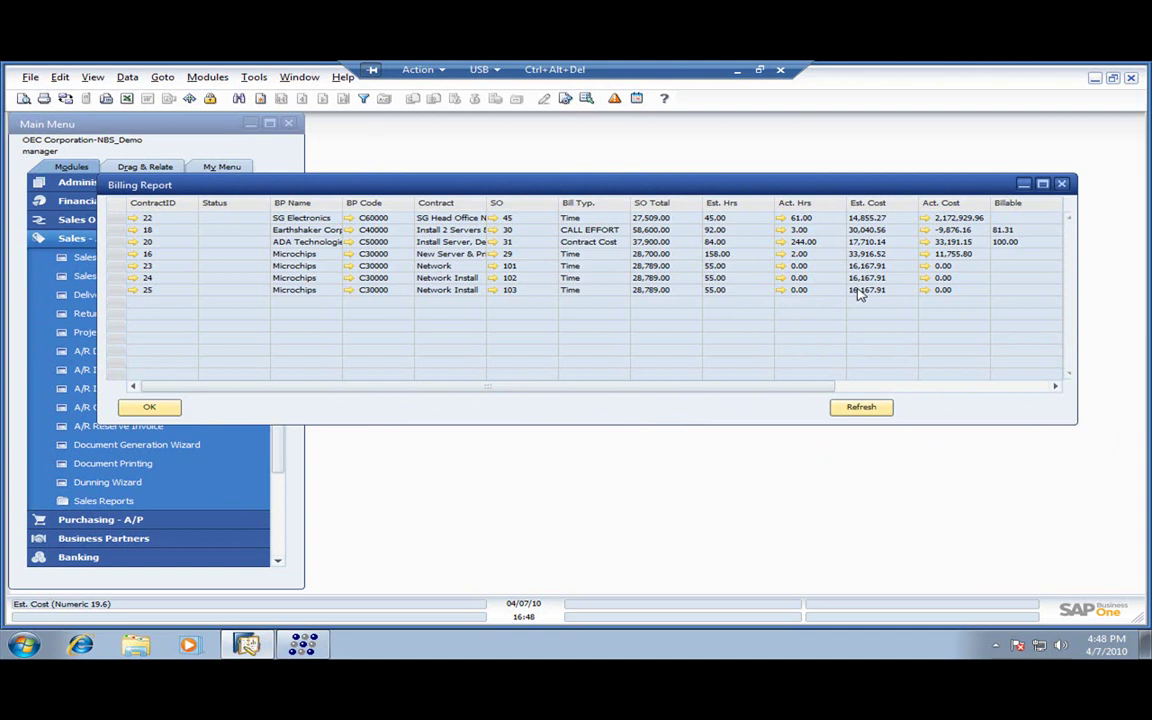
{"action": "left_click_drag", "start_coordinate": [804, 386], "coordinate": [1078, 388]}
Review the invoiceable activities behind Microchips' New Server contract, and close the billing report.
{"action": "left_click", "coordinate": [999, 255]}
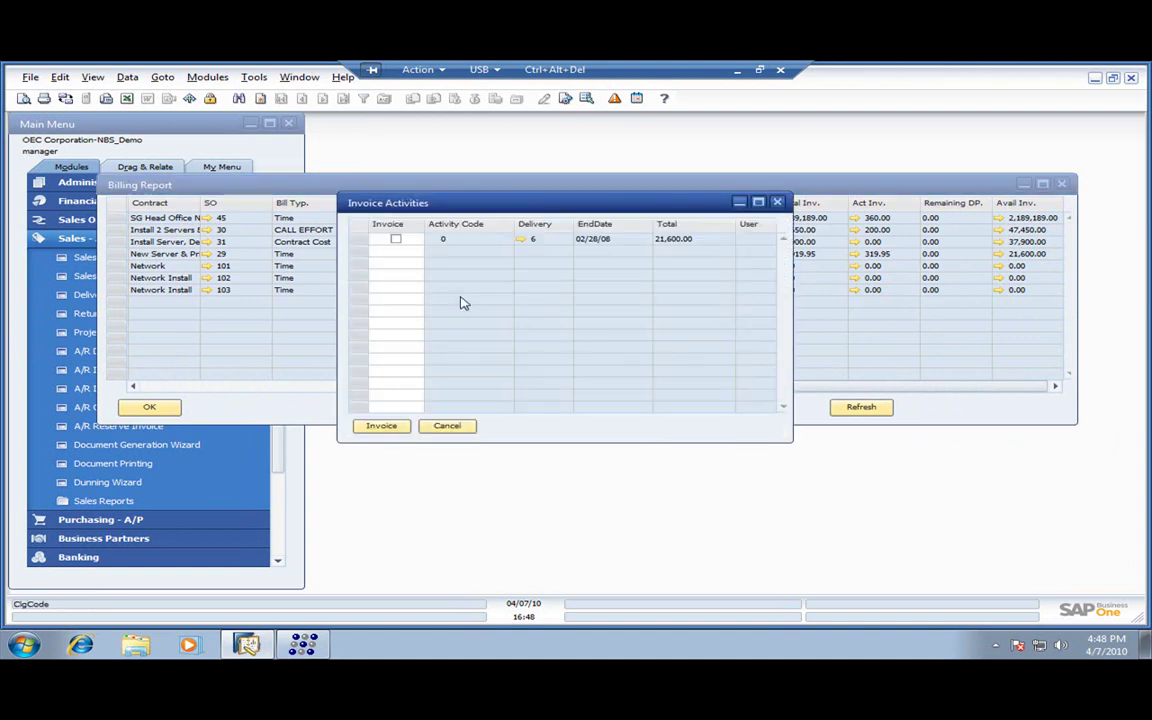
{"action": "left_click", "coordinate": [396, 239]}
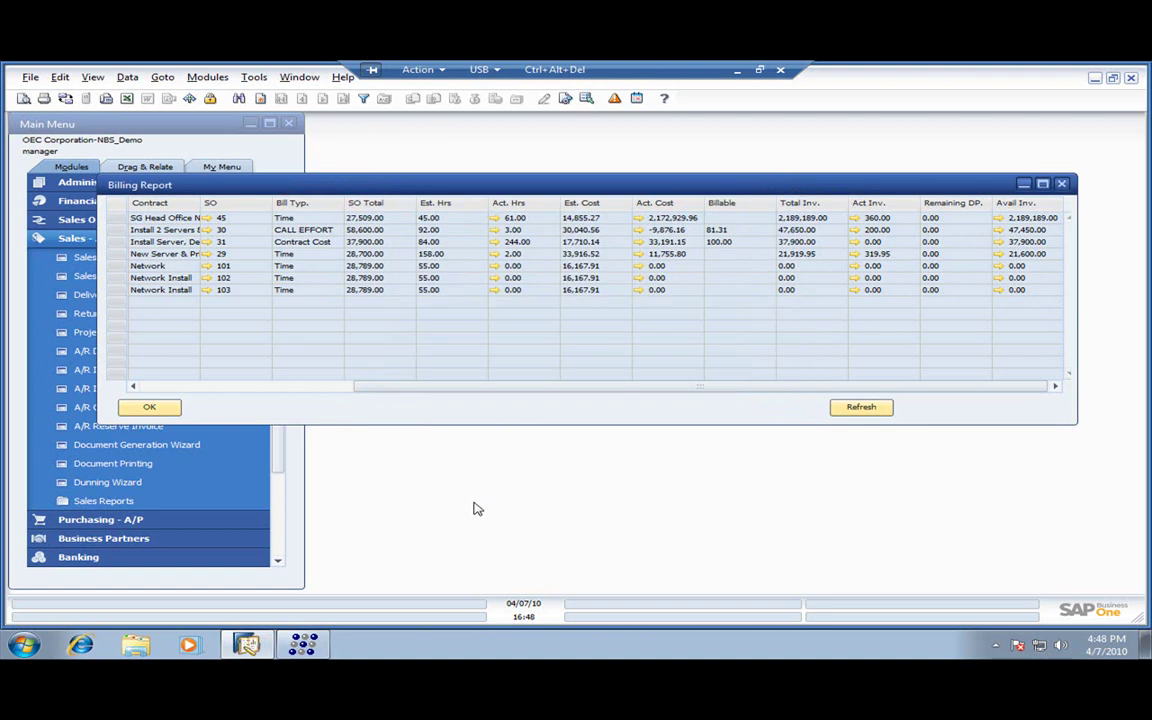
{"action": "left_click", "coordinate": [149, 407]}
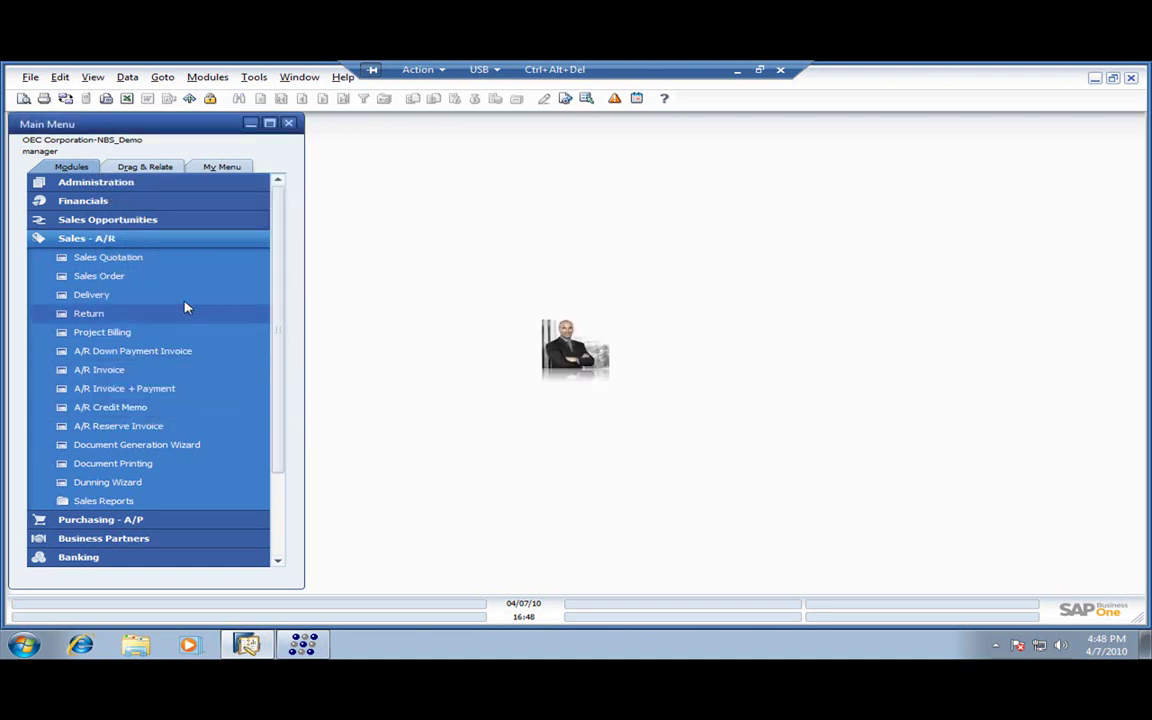
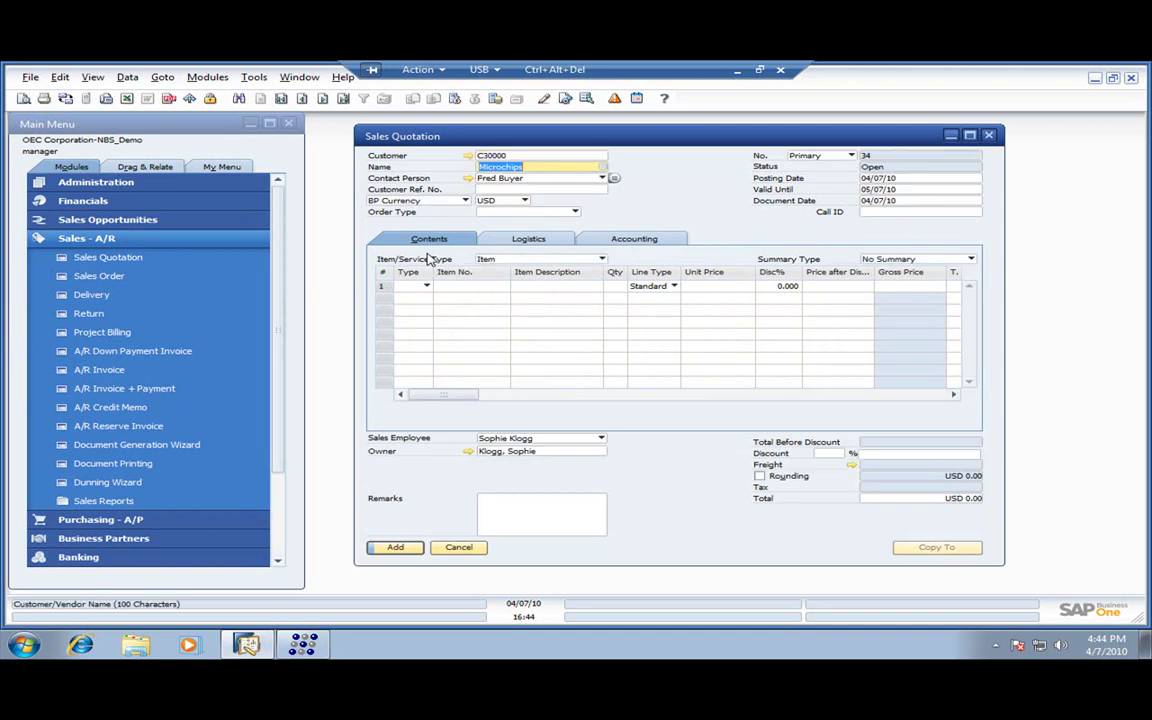
Add the Net_Project item with its component lines to the Microchips quotation and set the order type to Contract.
{"action": "left_click", "coordinate": [530, 287]}
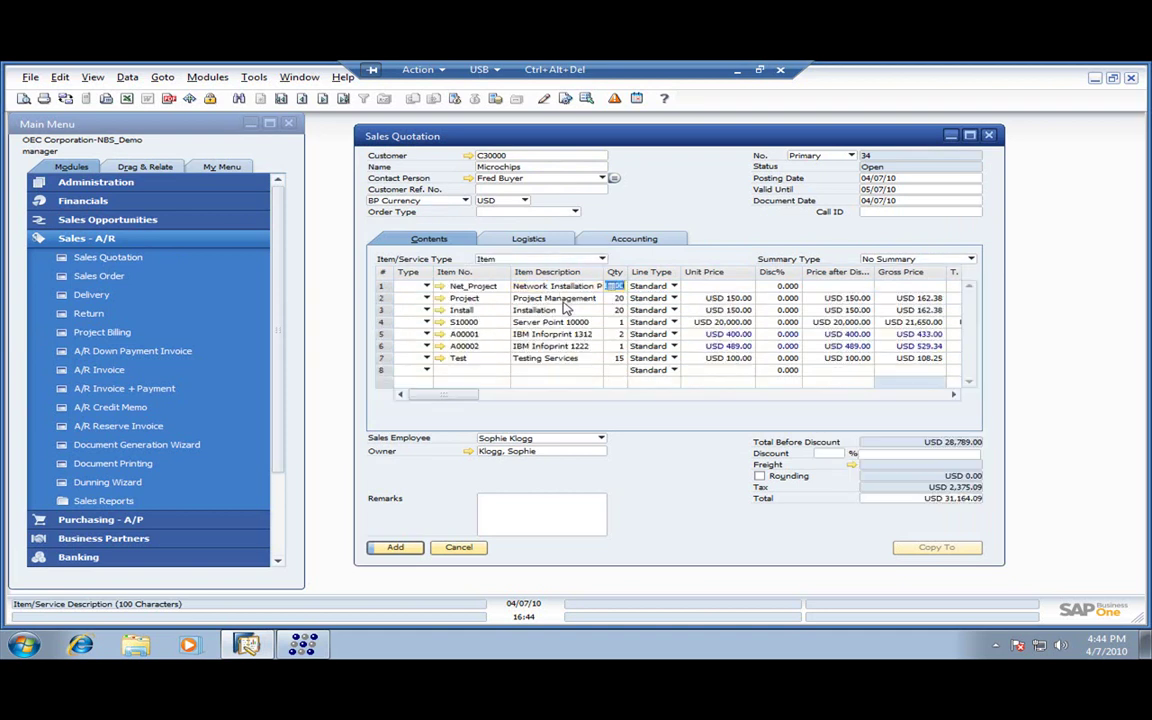
{"action": "left_click", "coordinate": [574, 212]}
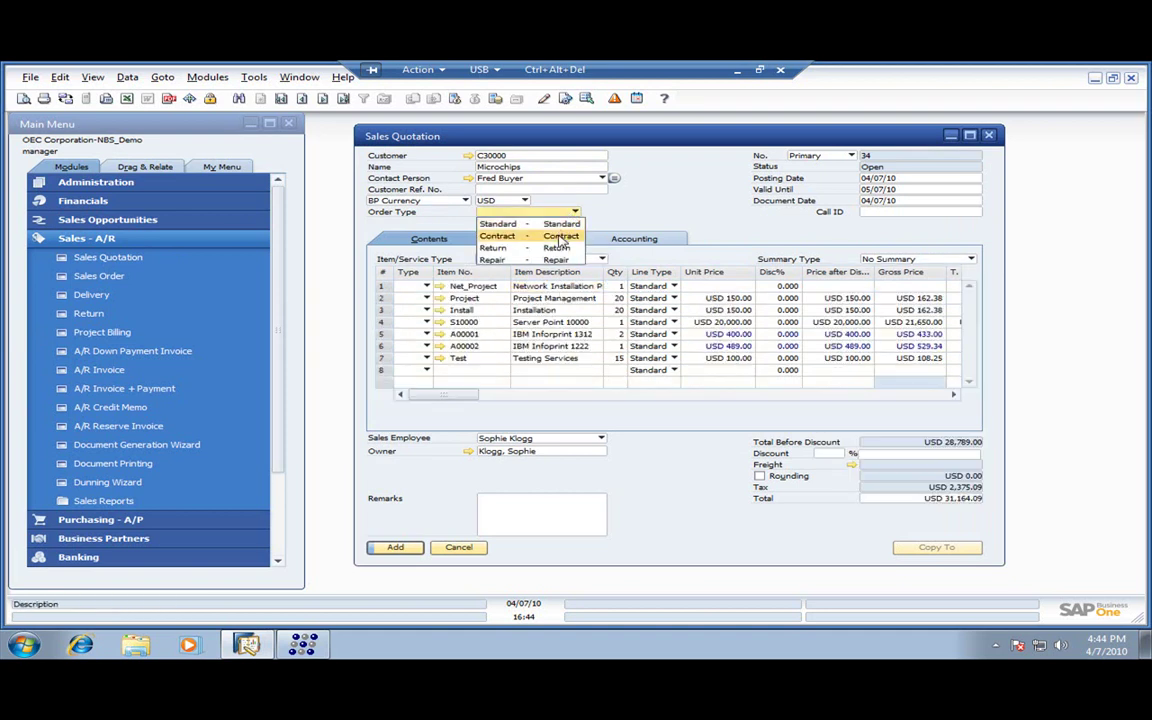
{"action": "left_click", "coordinate": [561, 236]}
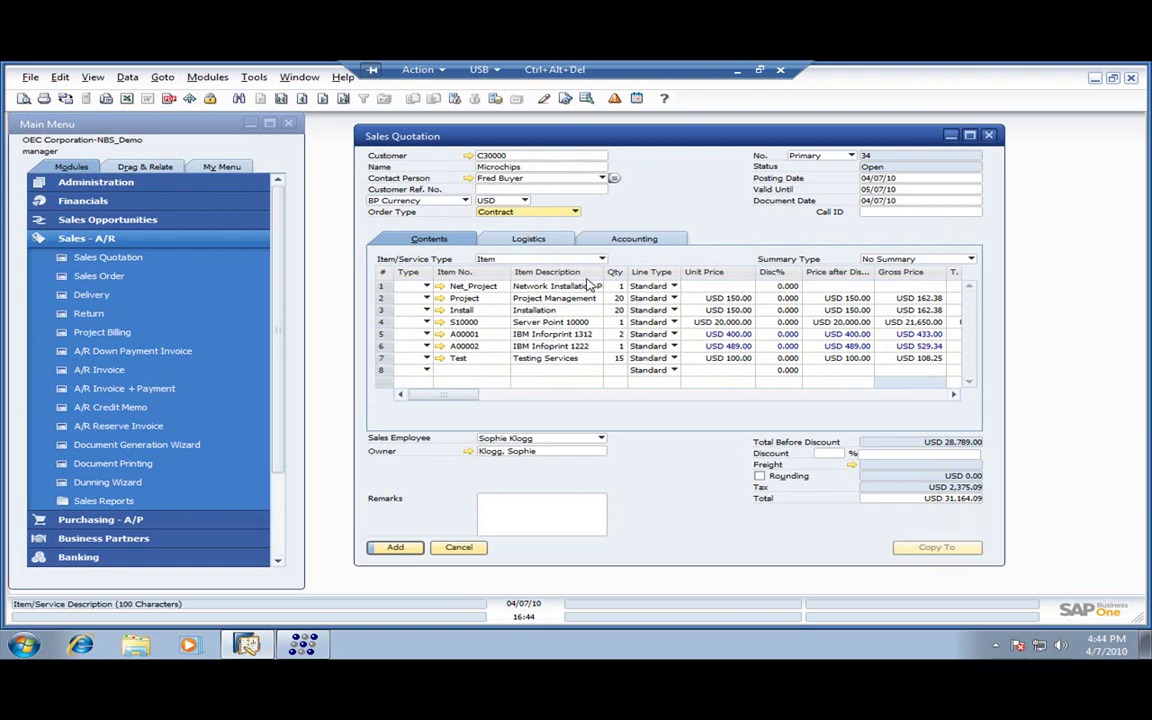
Set the line type to Service for the Net_Project, Project Management, Installation and Testing Services lines.
{"action": "left_click", "coordinate": [662, 287]}
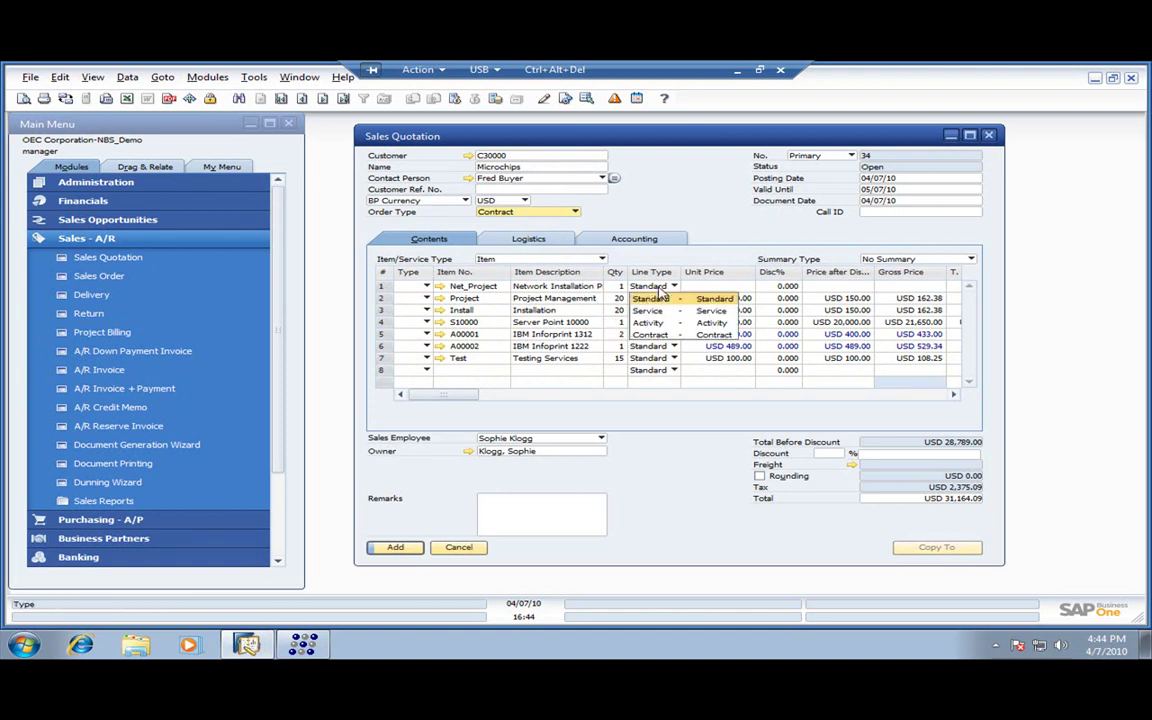
{"action": "left_click", "coordinate": [665, 311]}
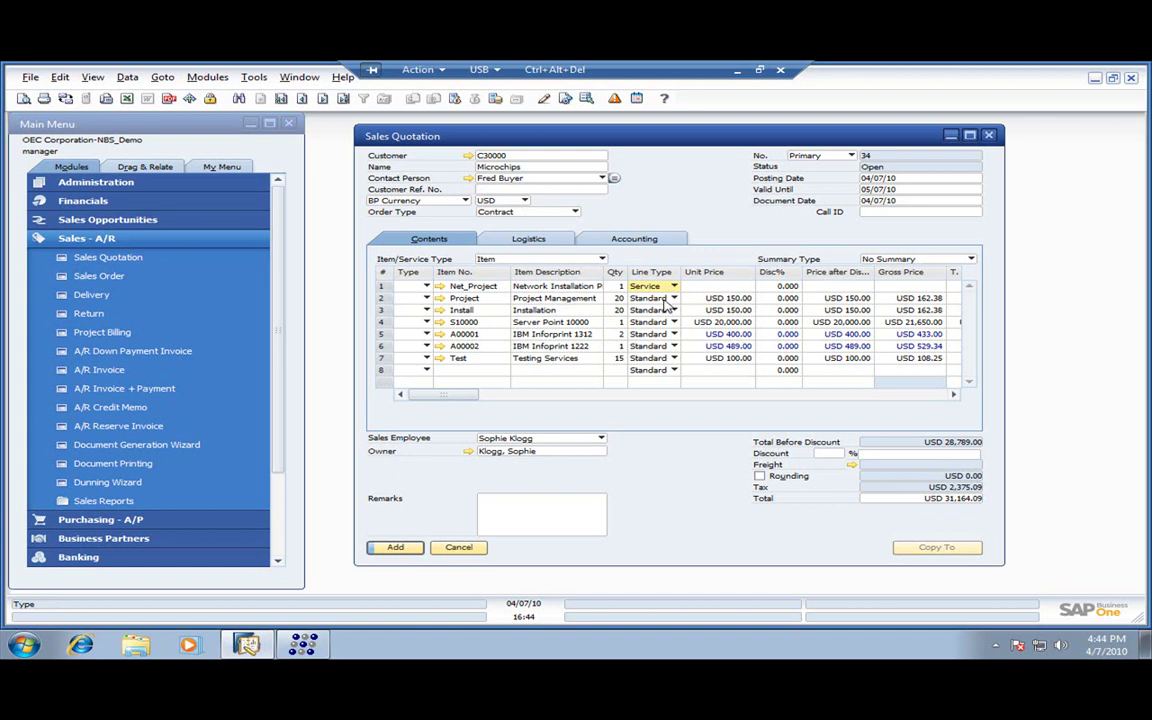
{"action": "left_click", "coordinate": [667, 299]}
{"action": "left_click", "coordinate": [665, 322]}
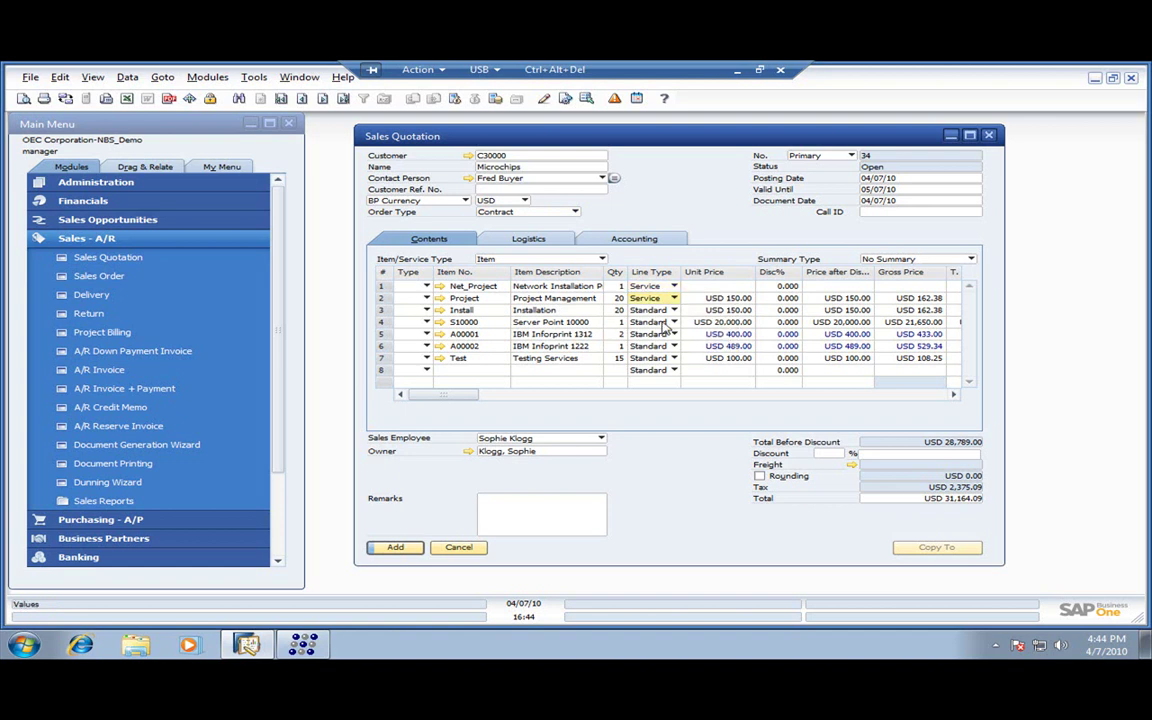
{"action": "left_click", "coordinate": [665, 310]}
{"action": "left_click", "coordinate": [660, 335]}
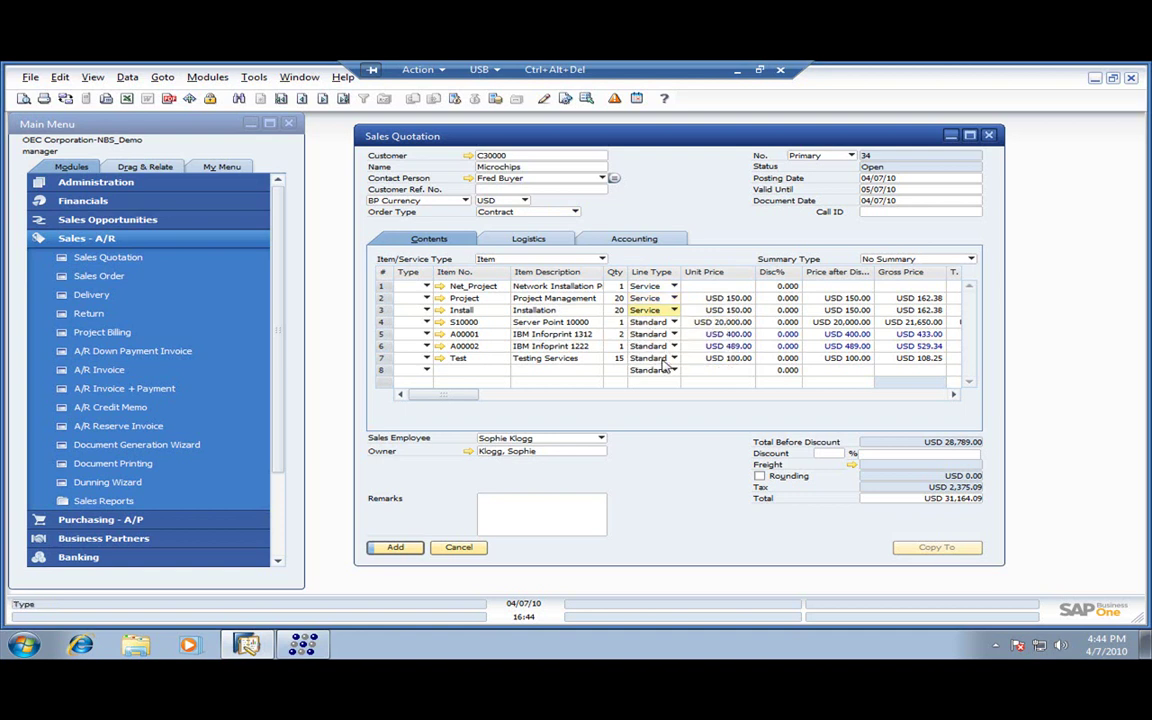
{"action": "left_click", "coordinate": [673, 370]}
{"action": "left_click", "coordinate": [659, 385]}
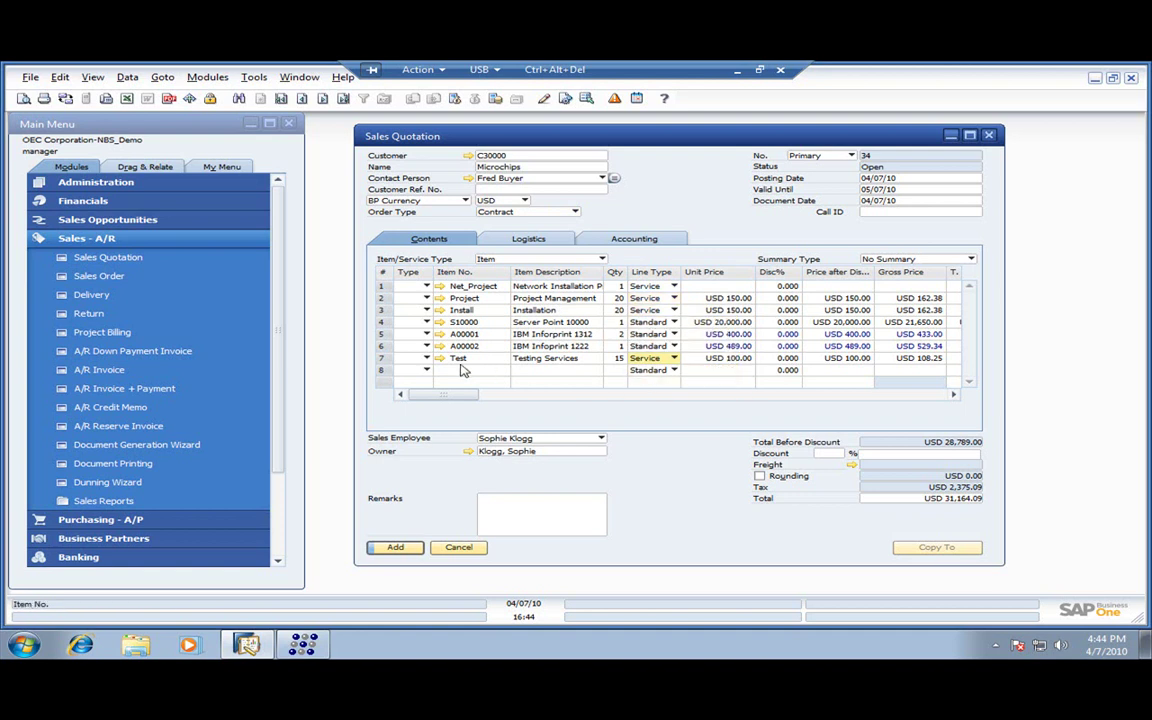
Insert a subtotal row below the Testing Services line and save the quotation.
{"action": "left_click", "coordinate": [426, 370]}
{"action": "left_click", "coordinate": [449, 418]}
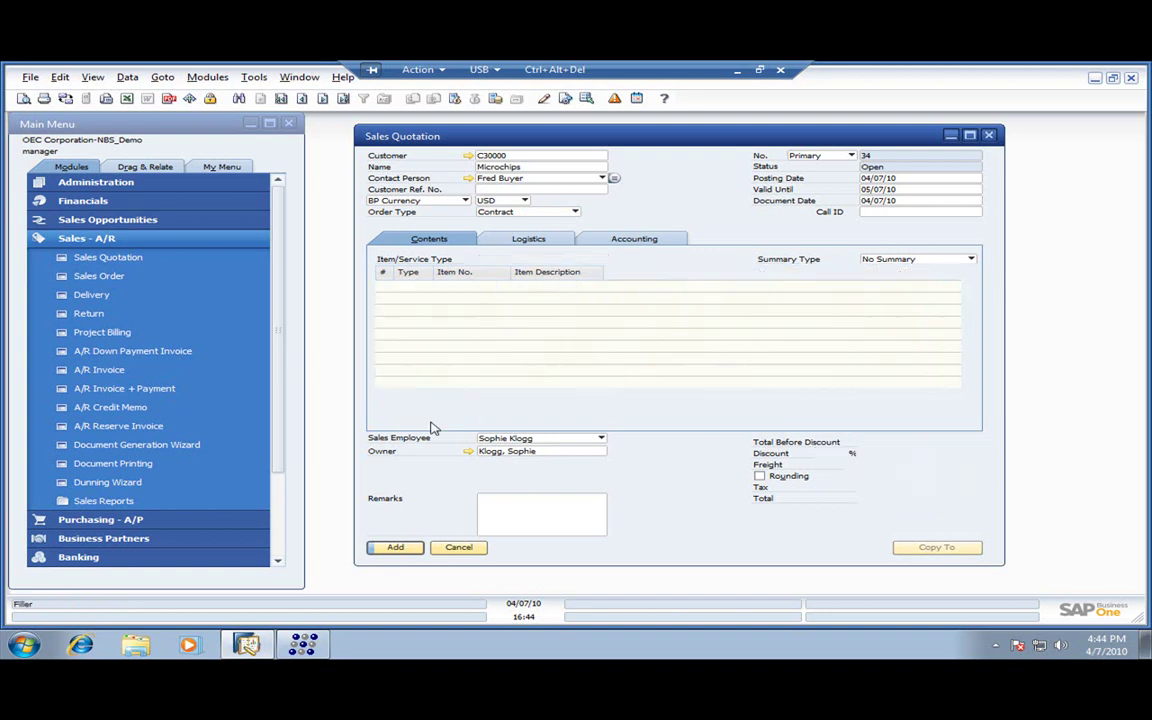
{"action": "left_click", "coordinate": [396, 547]}
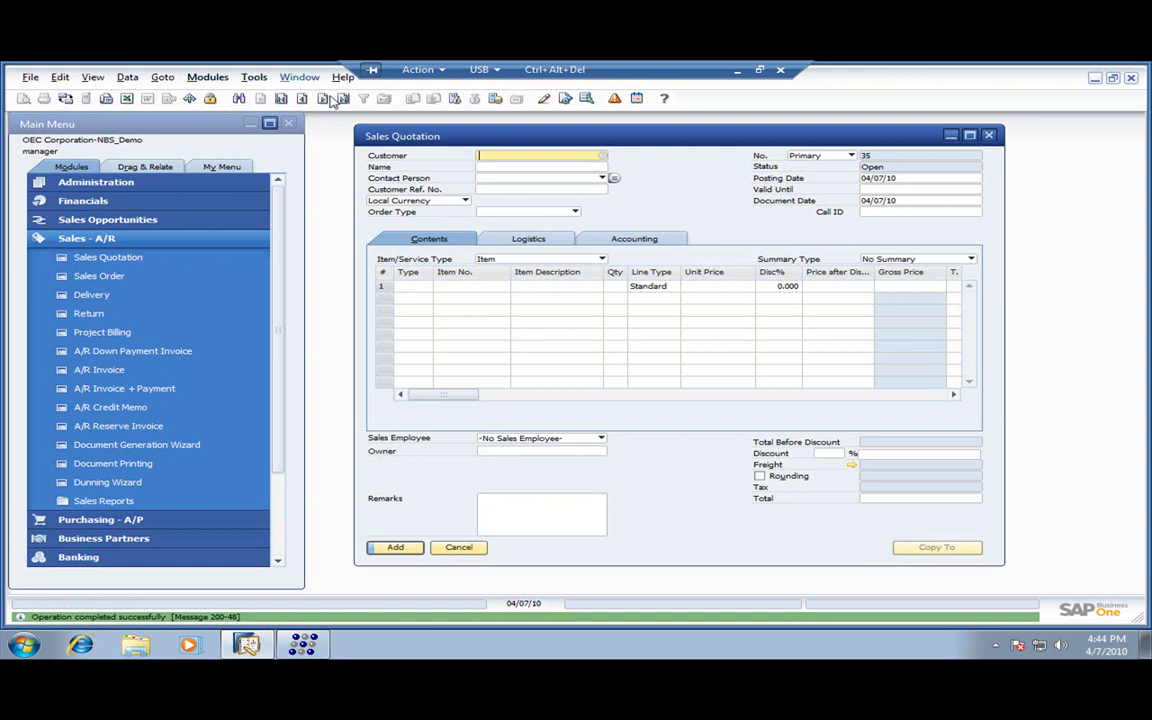
Copy the saved Microchips quotation to a sales order with delivery date 04/07/10, applying that date to the existing rows.
{"action": "left_click", "coordinate": [302, 98]}
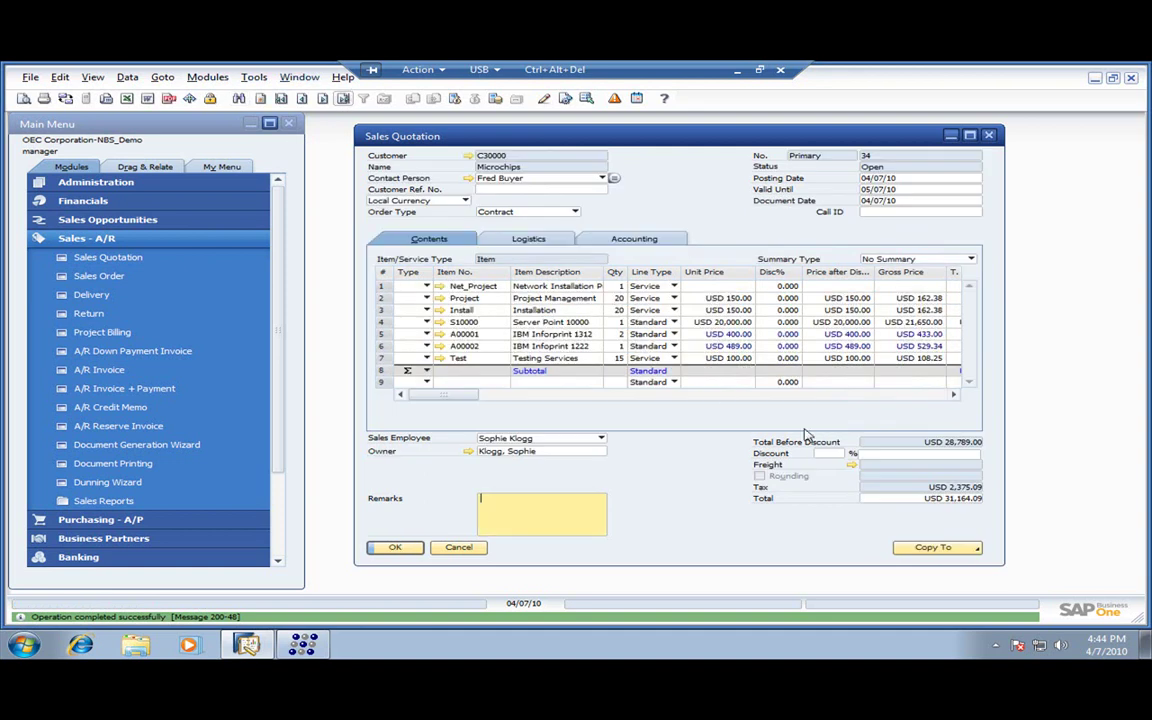
{"action": "left_click", "coordinate": [931, 547]}
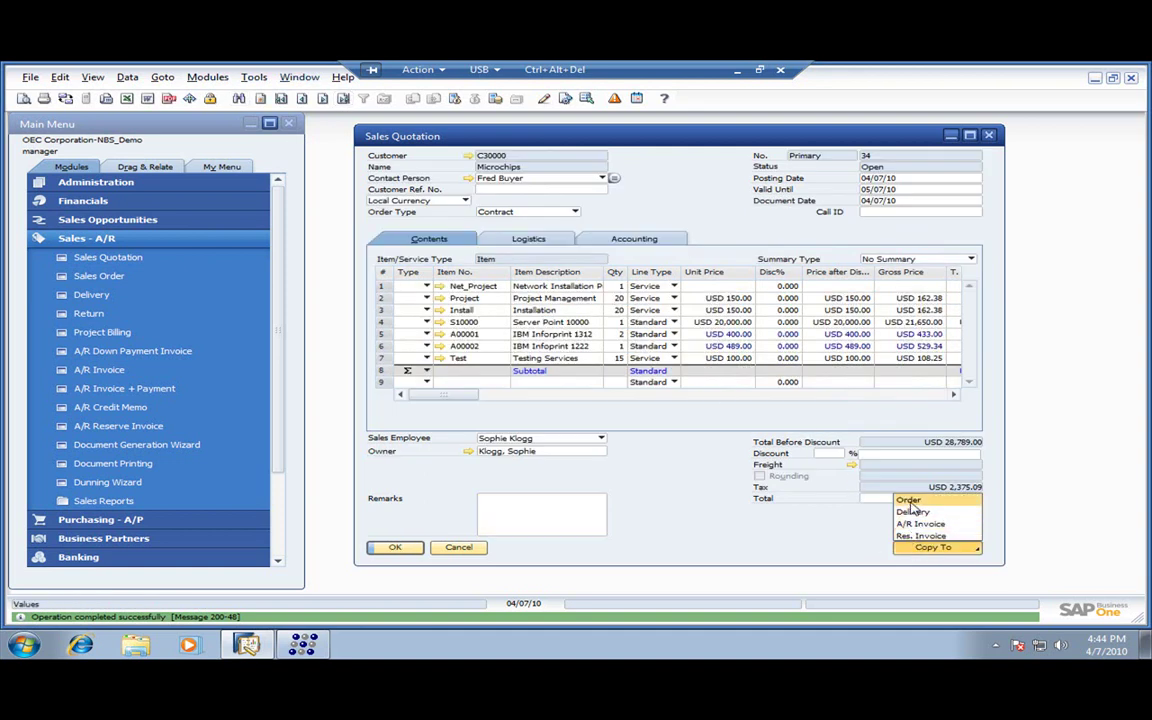
{"action": "left_click", "coordinate": [910, 501]}
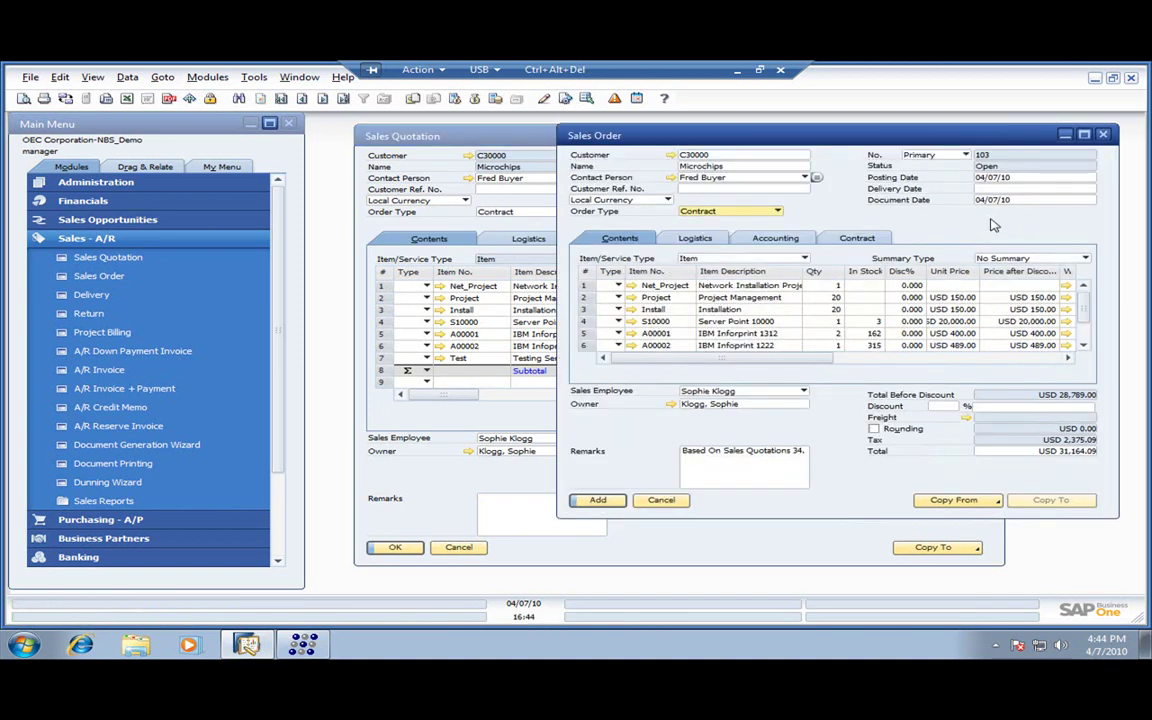
{"action": "left_click", "coordinate": [990, 188]}
{"action": "type", "text": "04/07/10"}
{"action": "key", "text": "Tab"}
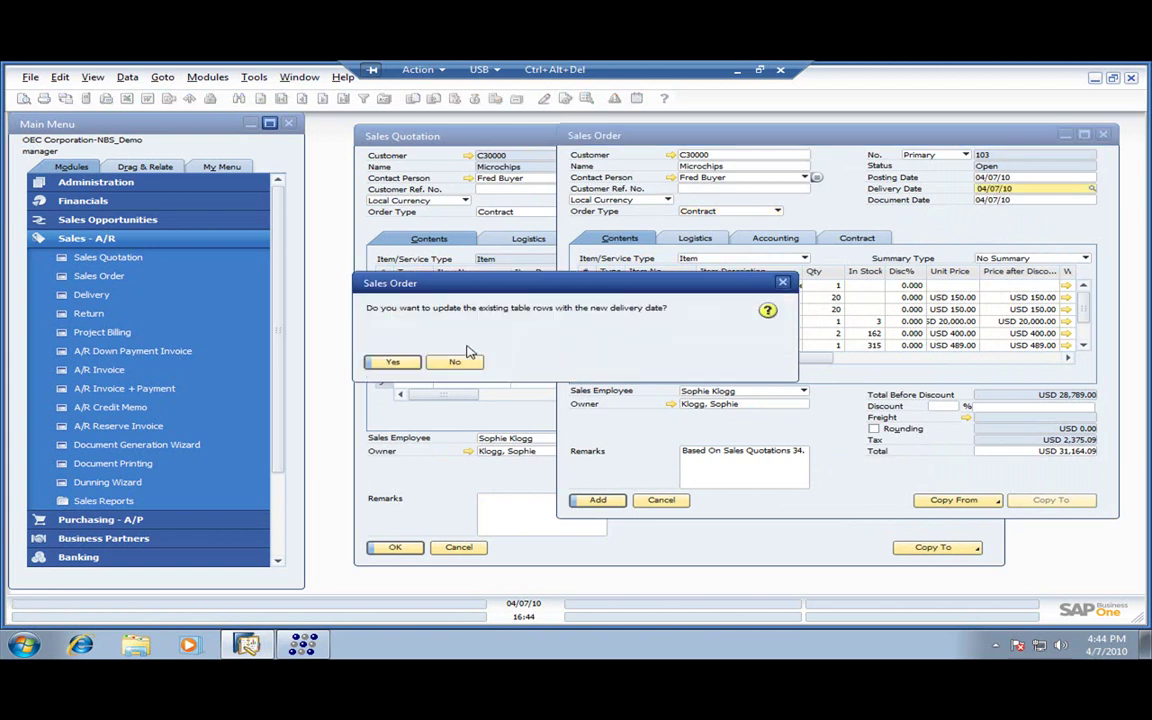
{"action": "left_click", "coordinate": [393, 360]}
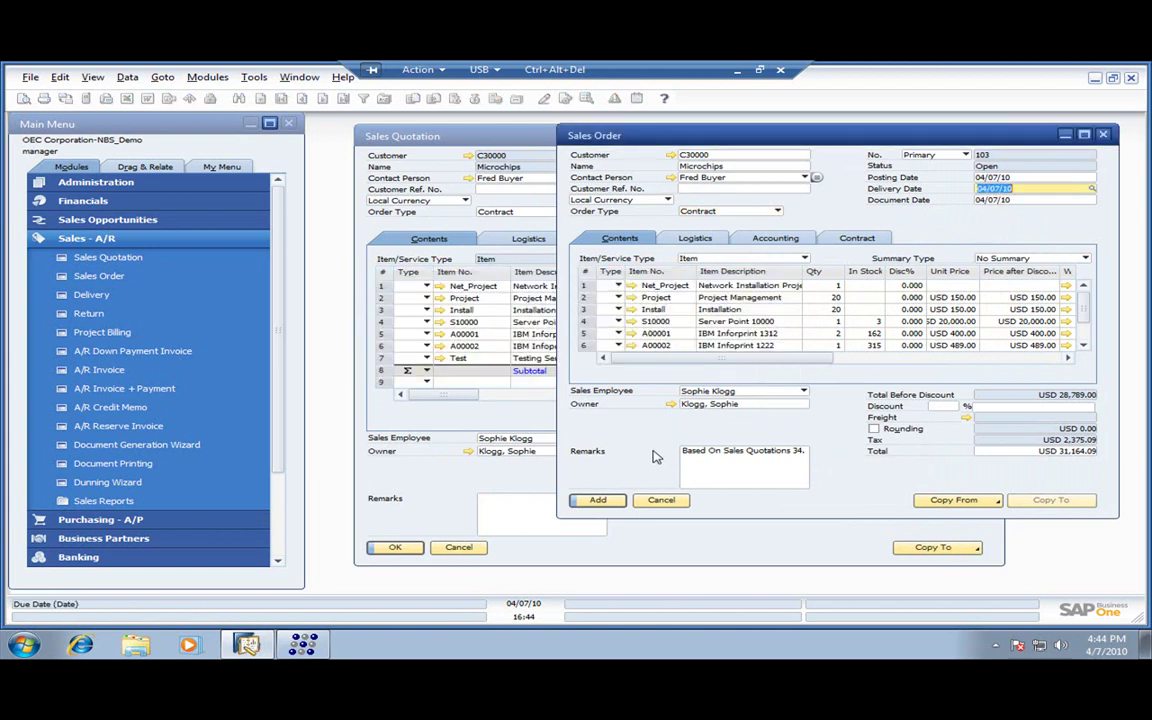
In the sales order's contract details, enter the contract name Network Install and set the start and end dates to 04/07/10.
{"action": "left_click", "coordinate": [845, 239]}
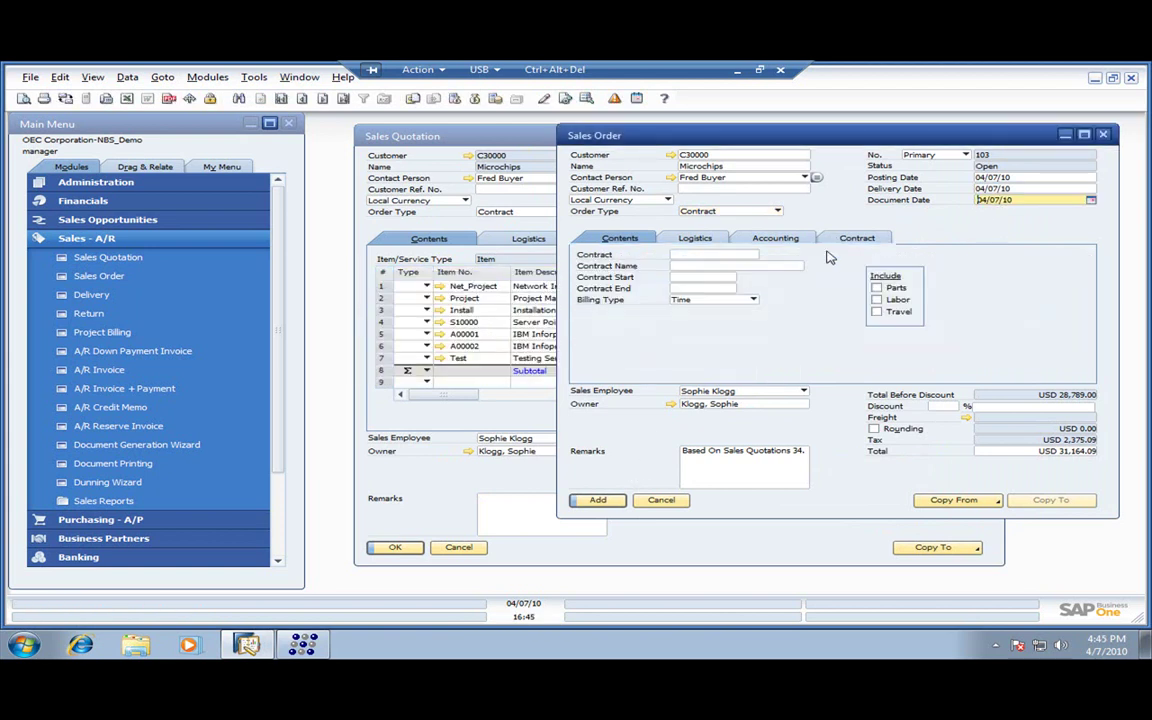
{"action": "left_click", "coordinate": [714, 266]}
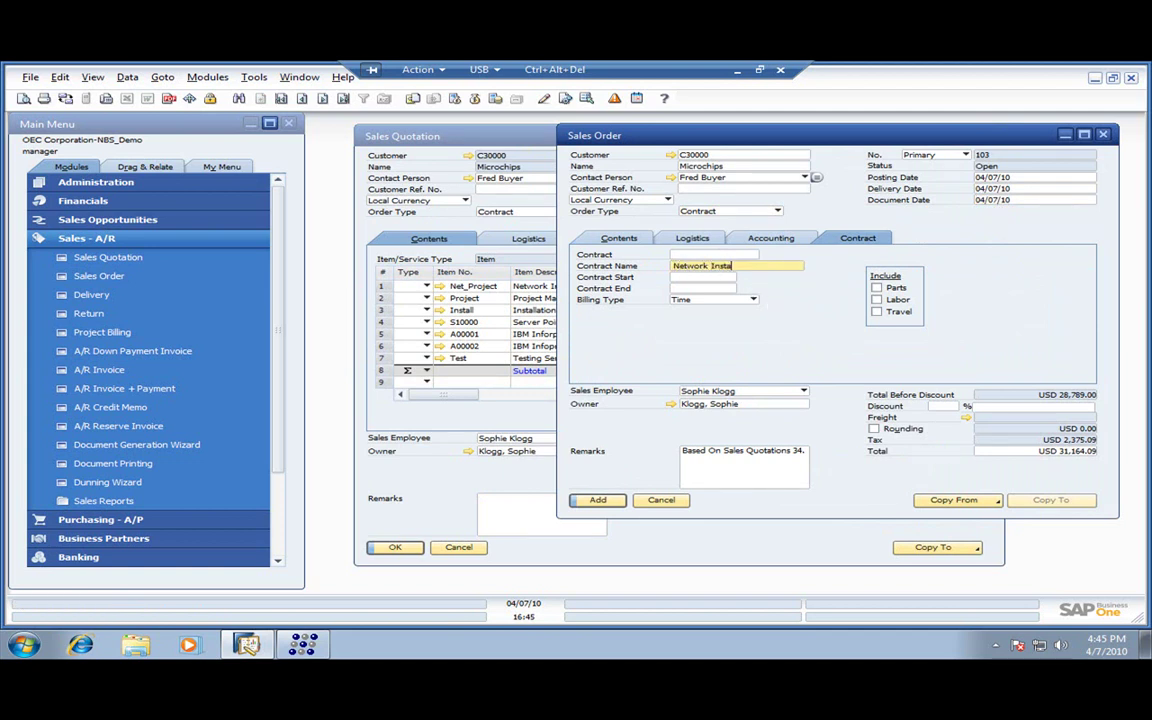
{"action": "key", "text": "Tab"}
{"action": "key", "text": "Tab"}
{"action": "key", "text": "Tab"}
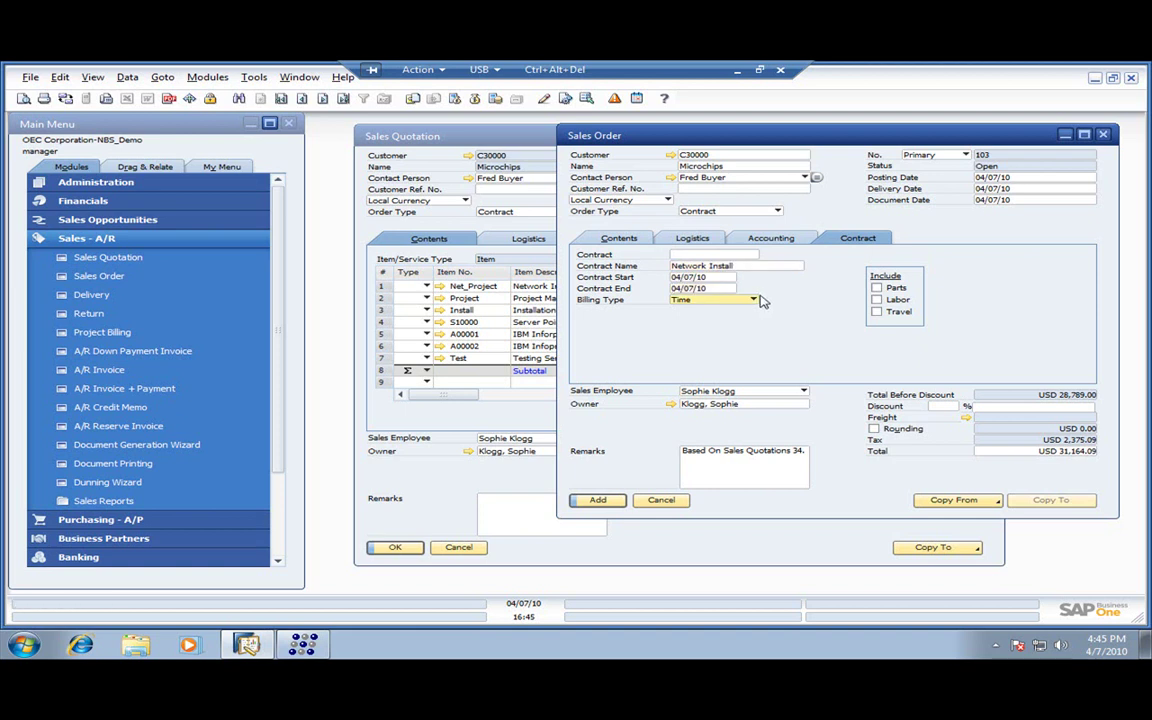
Set the contract's billing type to Time and Material, include Parts and Labor, and add the sales order.
{"action": "left_click", "coordinate": [753, 301]}
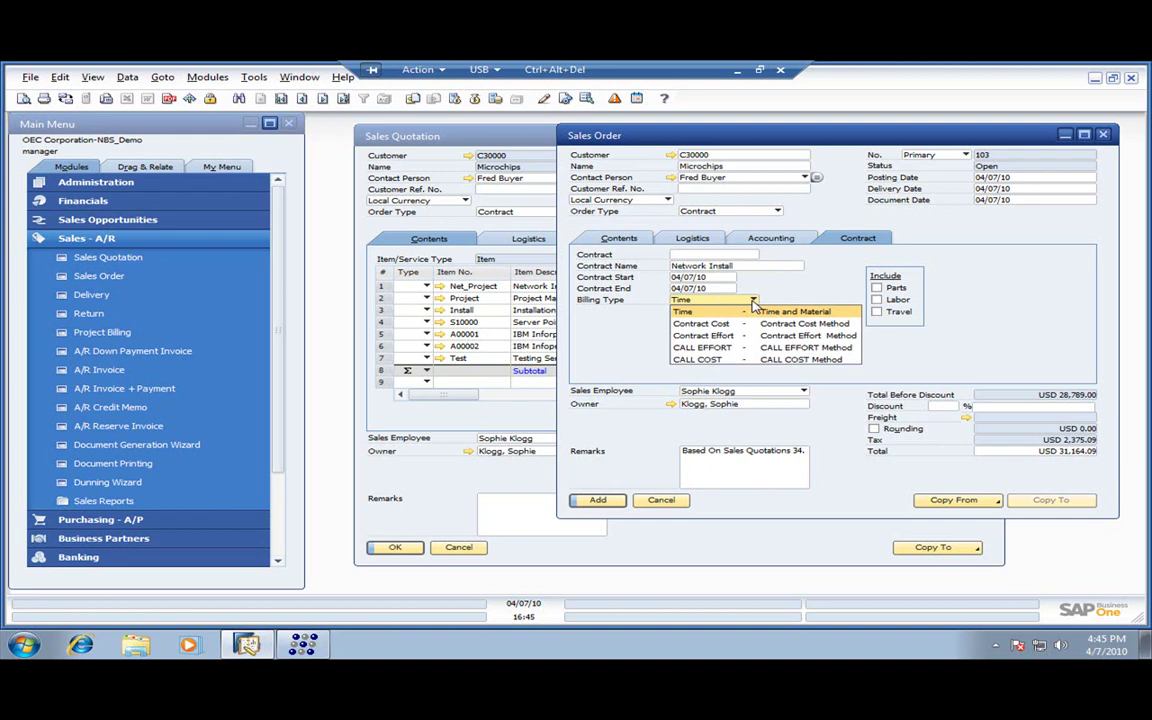
{"action": "left_click", "coordinate": [690, 311]}
{"action": "left_click", "coordinate": [876, 287]}
{"action": "left_click", "coordinate": [877, 299]}
{"action": "left_click", "coordinate": [598, 500]}
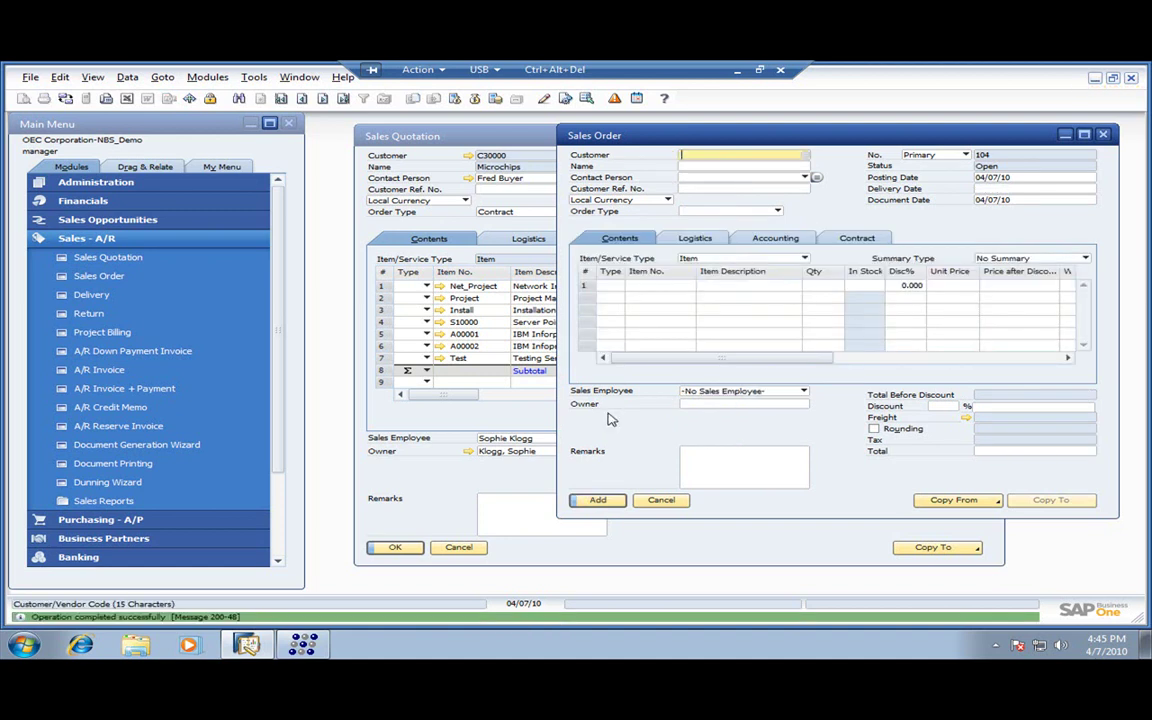
Open the contract generated from the last saved sales order and review its coverage, attachments and service phases.
{"action": "left_click", "coordinate": [343, 98]}
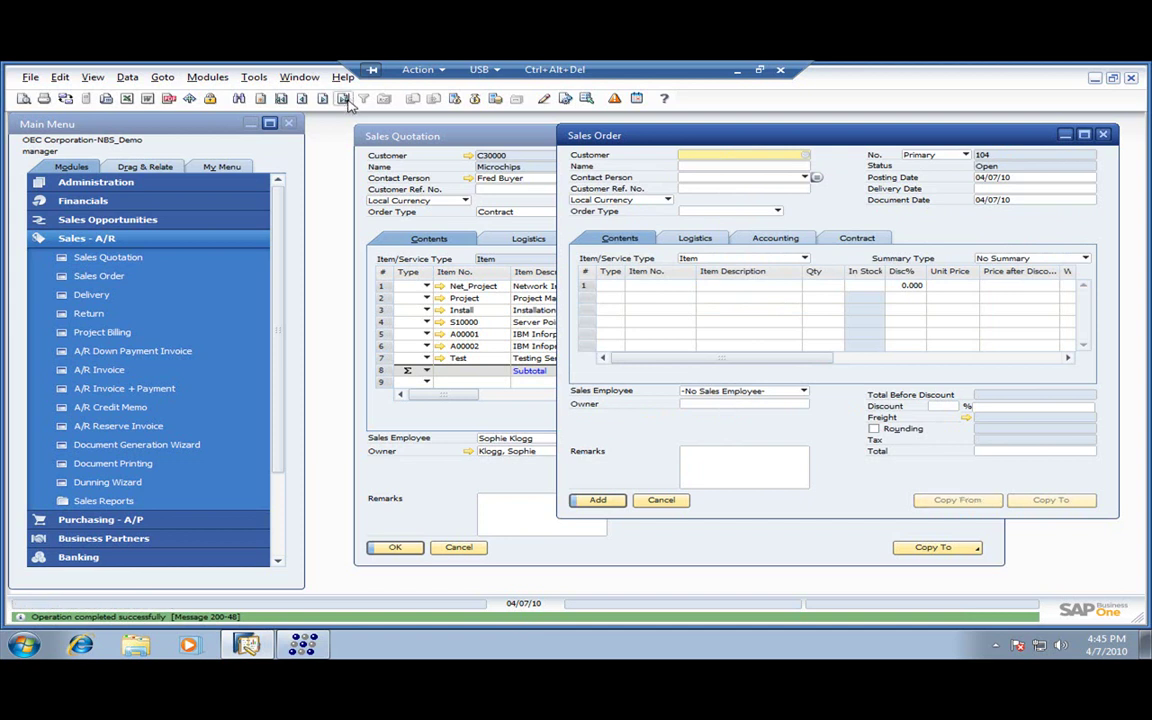
{"action": "left_click", "coordinate": [857, 239]}
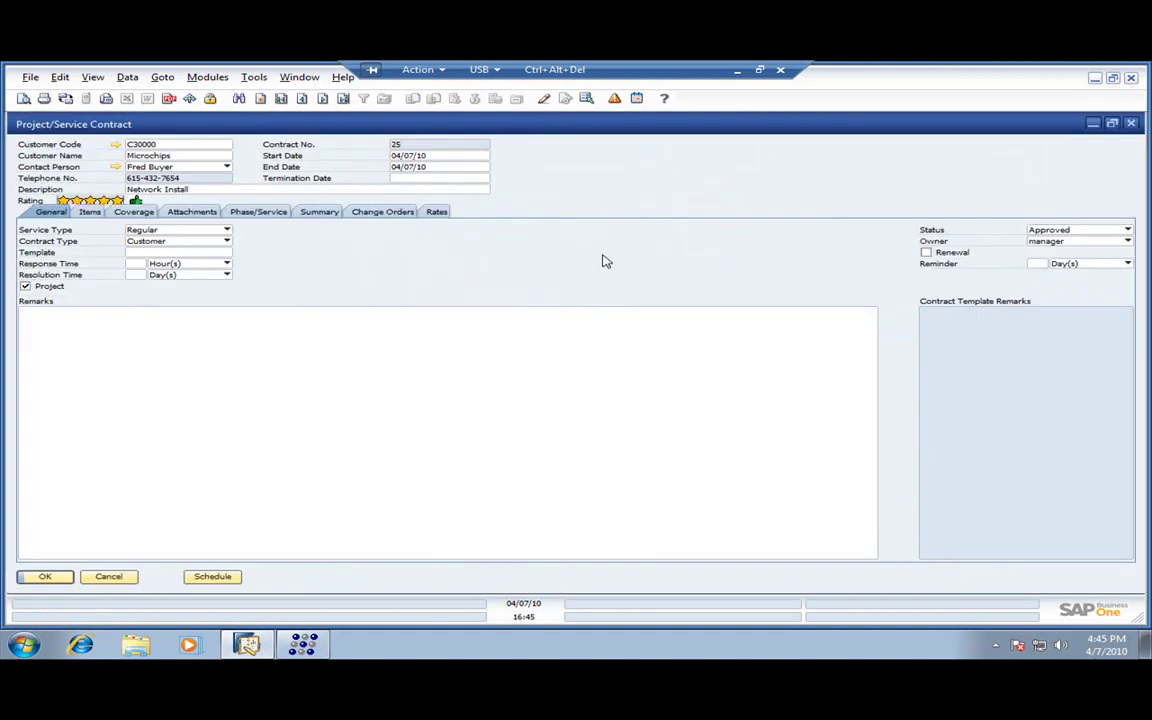
{"action": "left_click", "coordinate": [140, 213]}
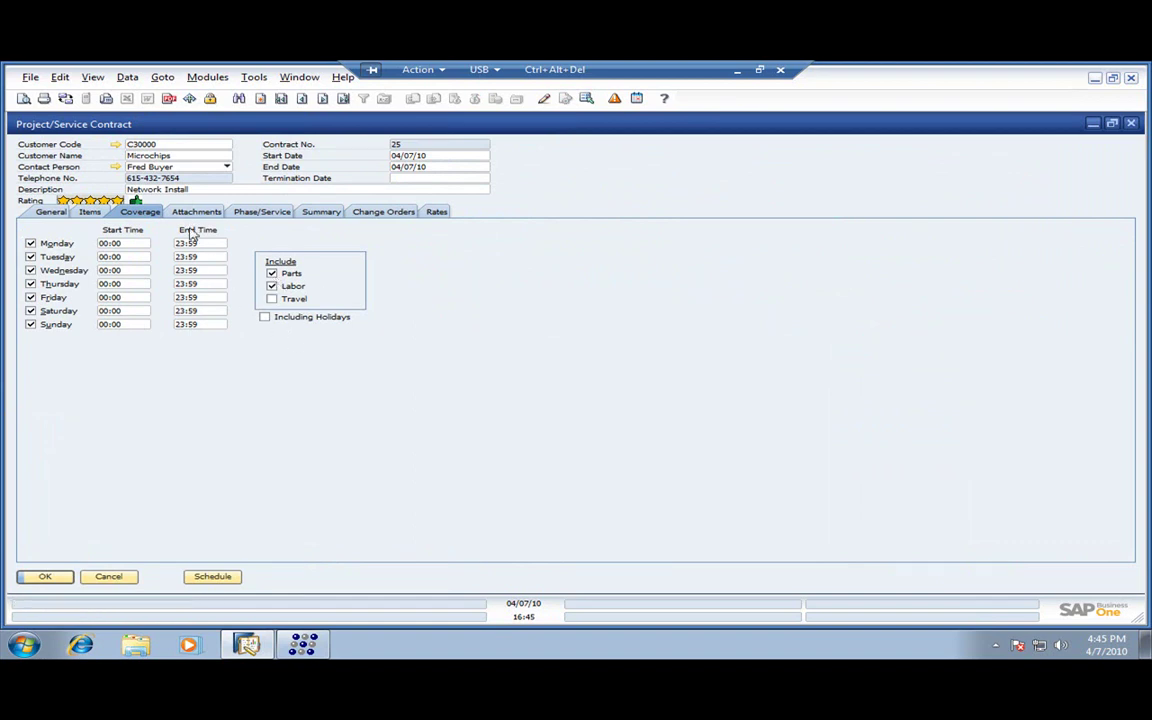
{"action": "left_click", "coordinate": [192, 212]}
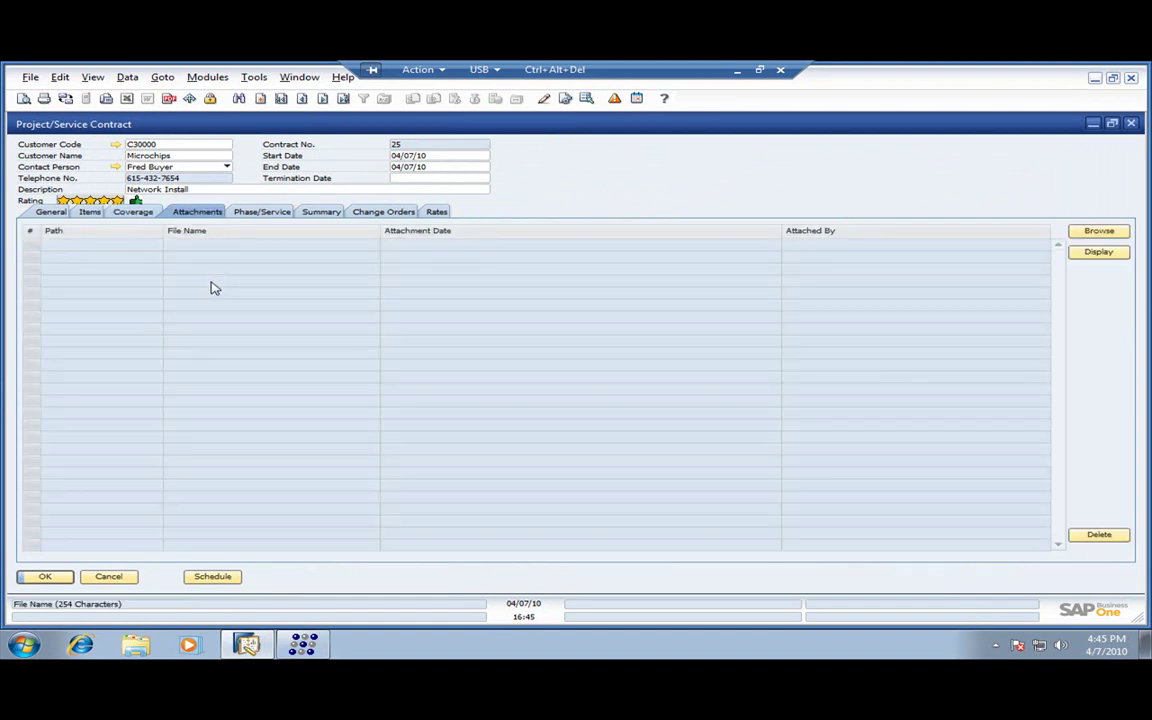
{"action": "left_click", "coordinate": [254, 213]}
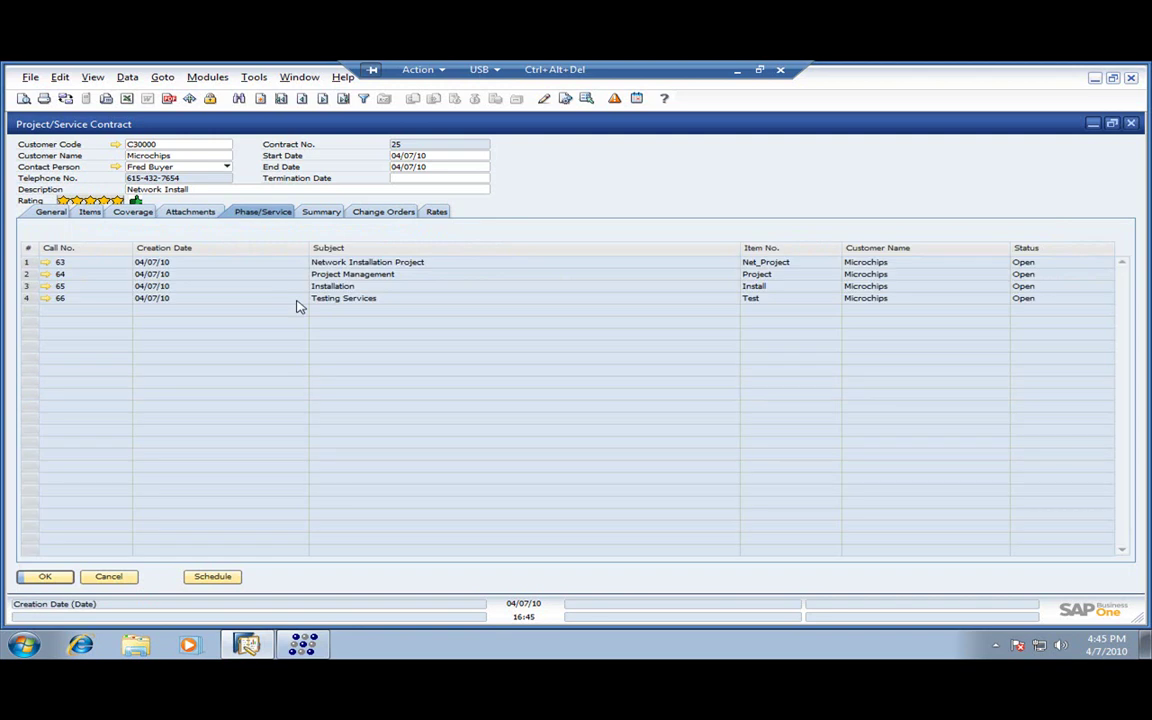
Assign the Network Installation BP project in the contract summary, update the contract, and close it together with the sales order and quotation.
{"action": "left_click", "coordinate": [316, 212]}
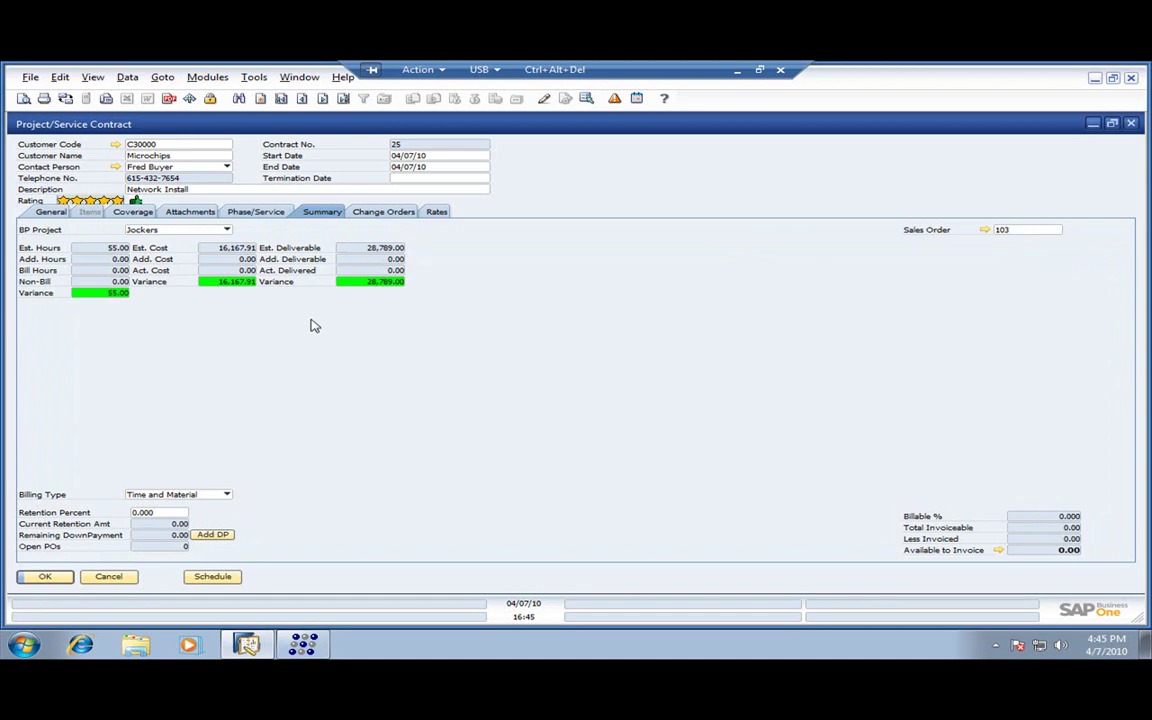
{"action": "left_click", "coordinate": [226, 229]}
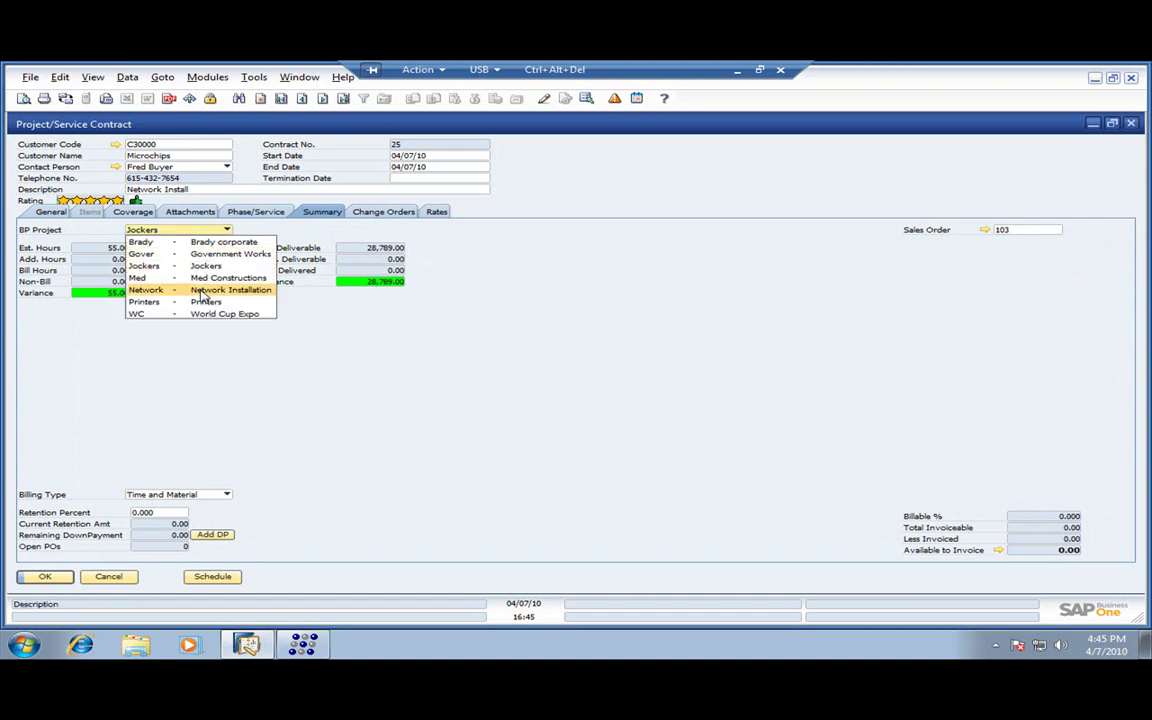
{"action": "left_click", "coordinate": [202, 290]}
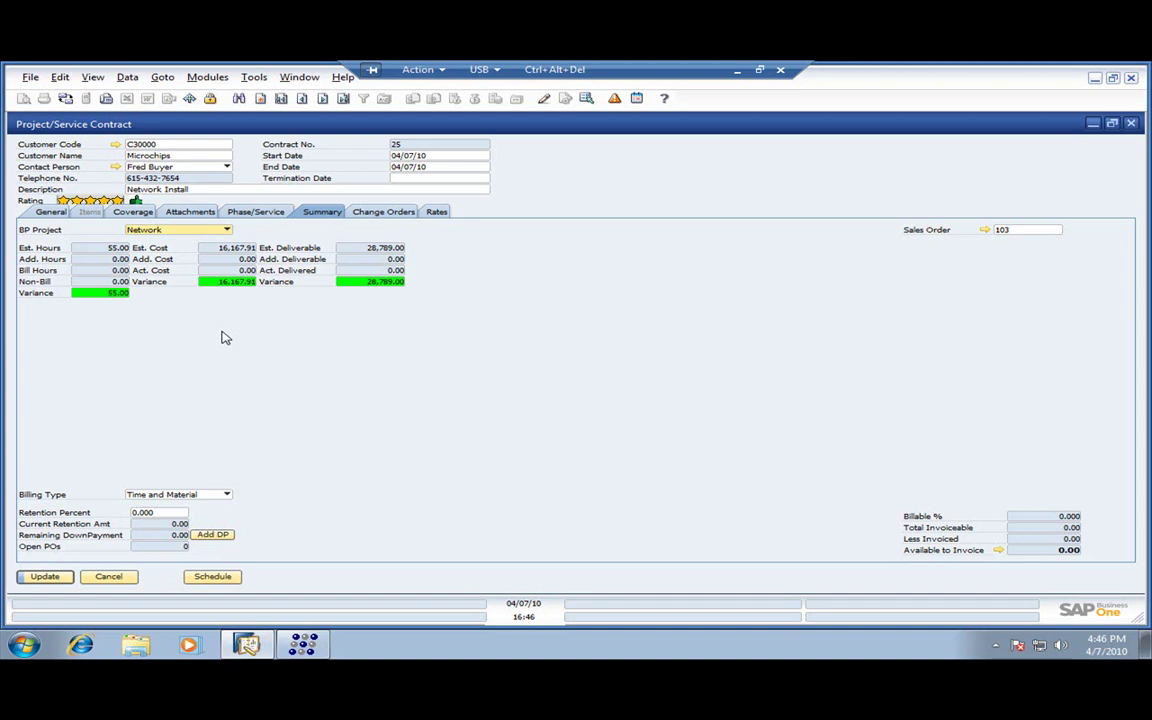
{"action": "left_click", "coordinate": [358, 213]}
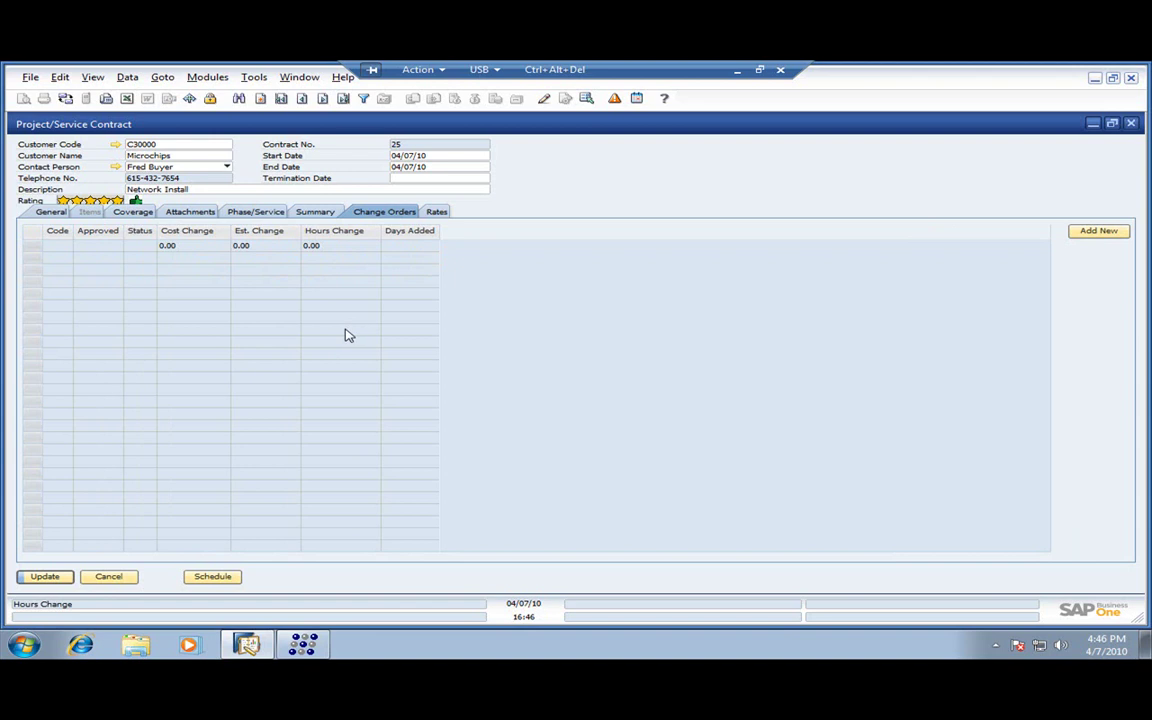
{"action": "left_click", "coordinate": [436, 212]}
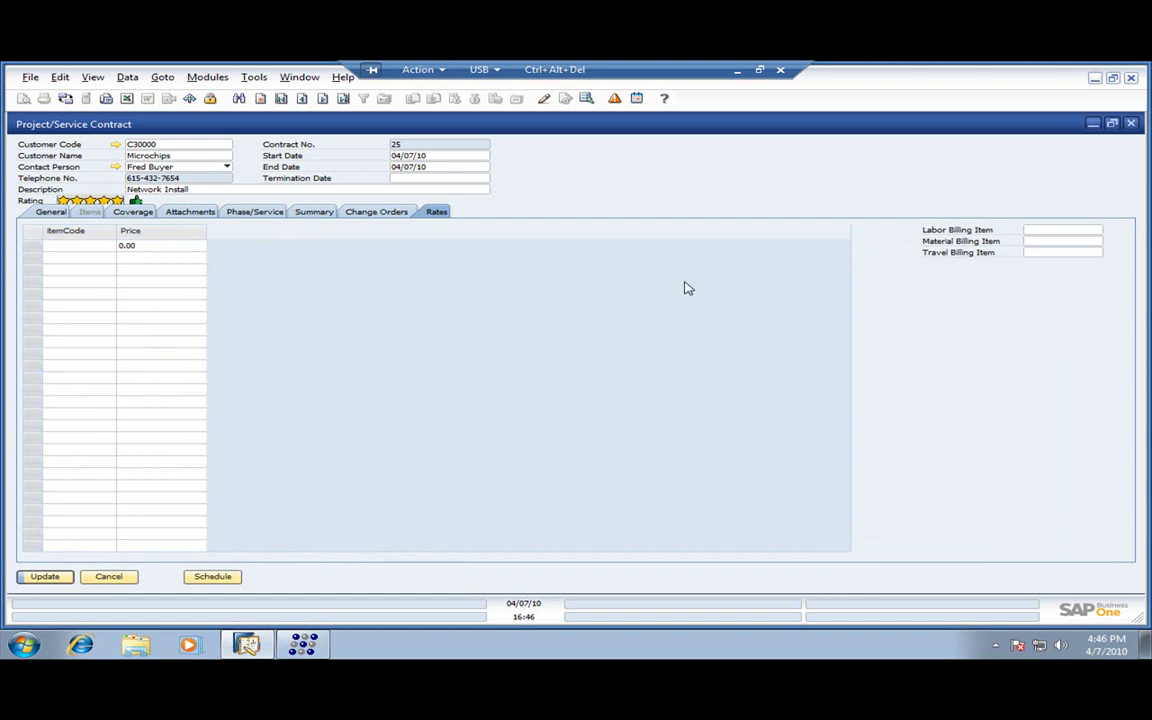
{"action": "left_click", "coordinate": [49, 578]}
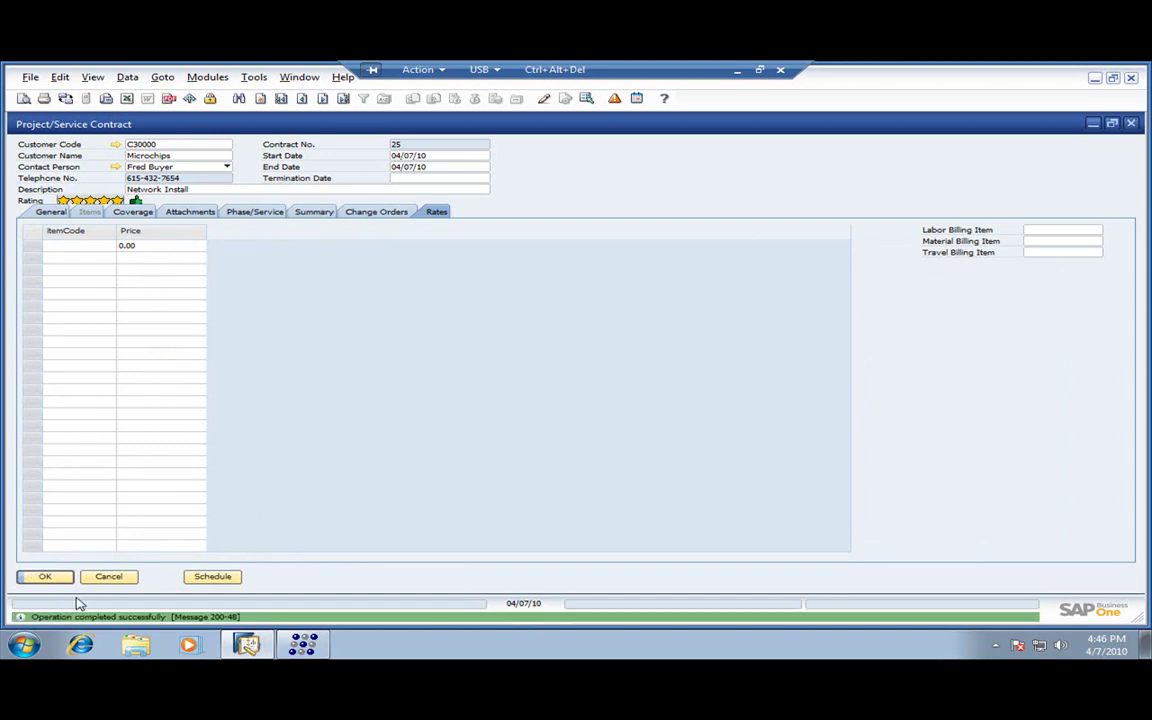
{"action": "left_click", "coordinate": [45, 577]}
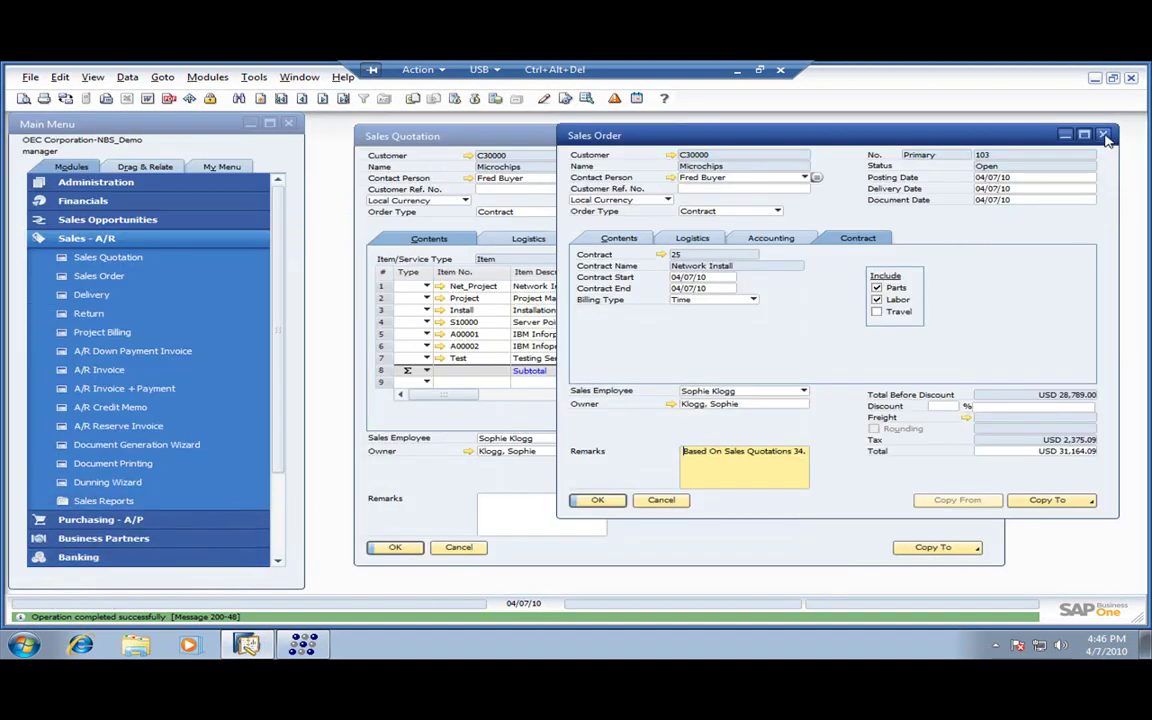
{"action": "left_click", "coordinate": [1104, 135]}
{"action": "left_click", "coordinate": [993, 136]}
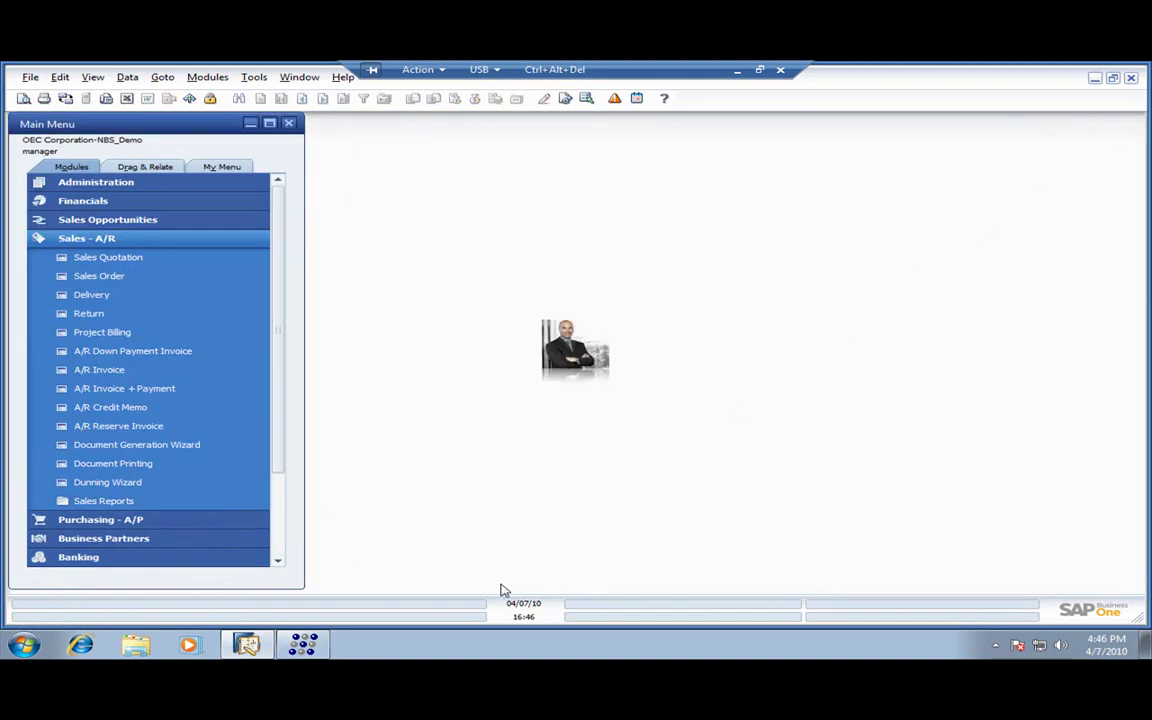
Examine the calls, activities, hours and invoice amounts of all projects in Project View, and close it.
{"action": "scroll", "coordinate": [278, 560], "scroll_direction": "down", "scroll_amount": 3}
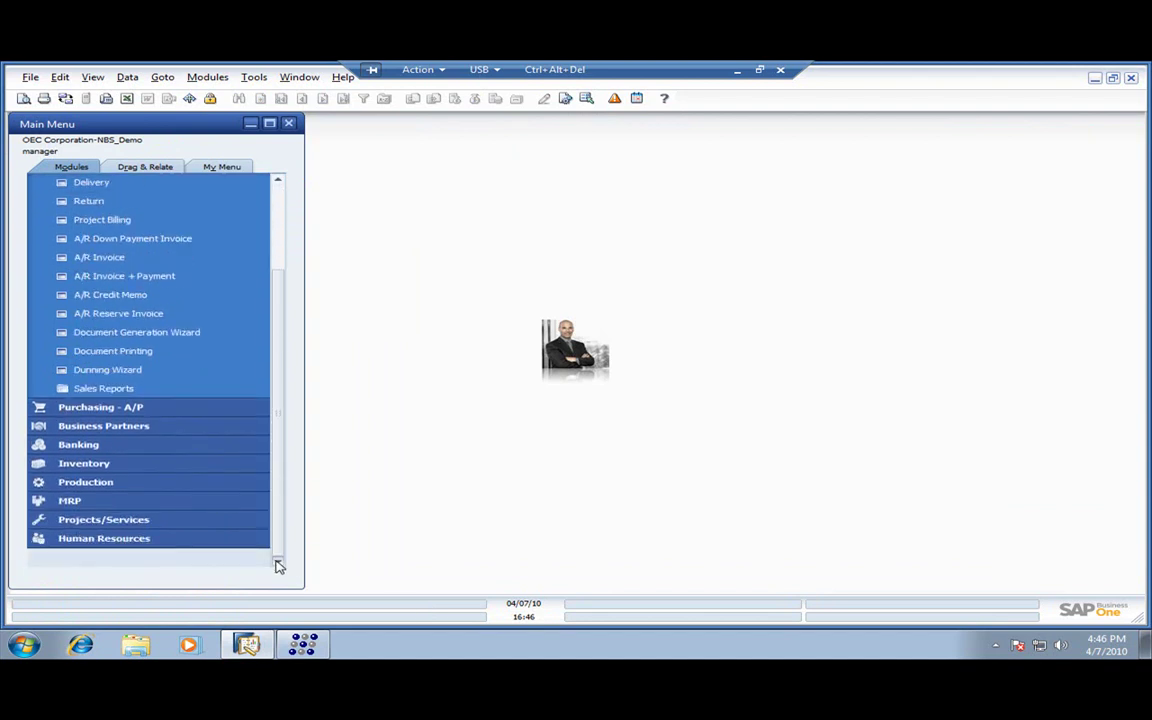
{"action": "left_click", "coordinate": [103, 519]}
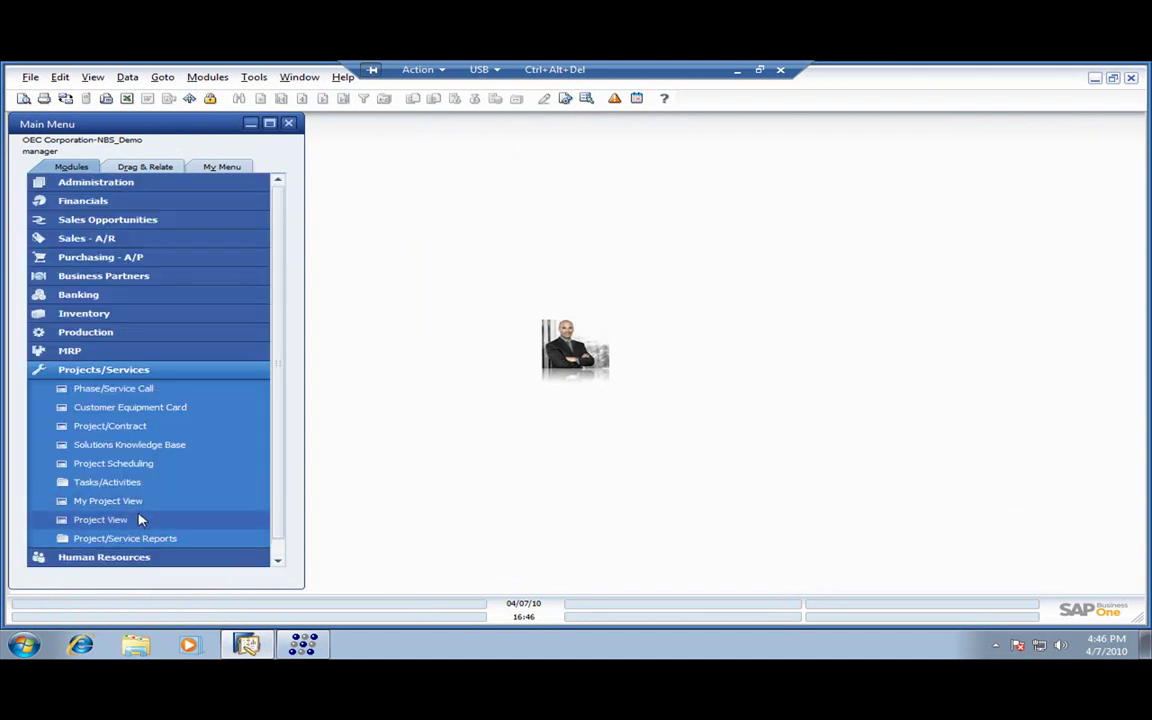
{"action": "left_click", "coordinate": [141, 517]}
{"action": "left_click_drag", "start_coordinate": [690, 315], "coordinate": [410, 154]}
{"action": "left_click_drag", "start_coordinate": [824, 267], "coordinate": [989, 268]}
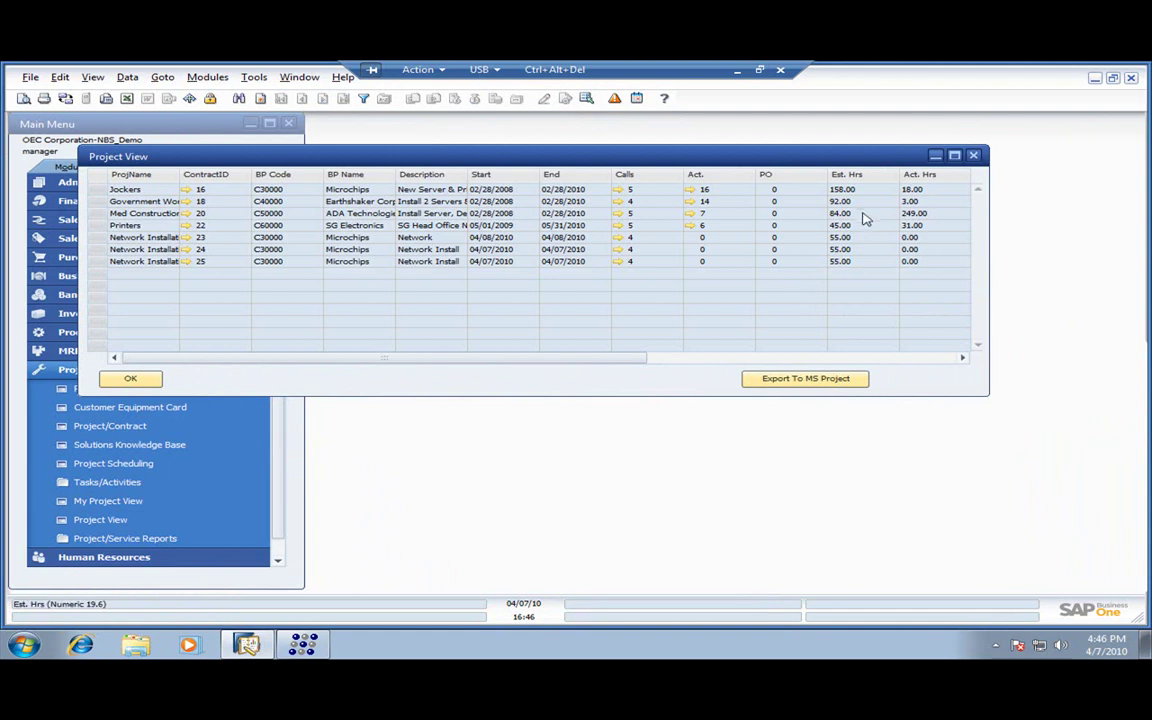
{"action": "left_click_drag", "start_coordinate": [603, 358], "coordinate": [848, 349]}
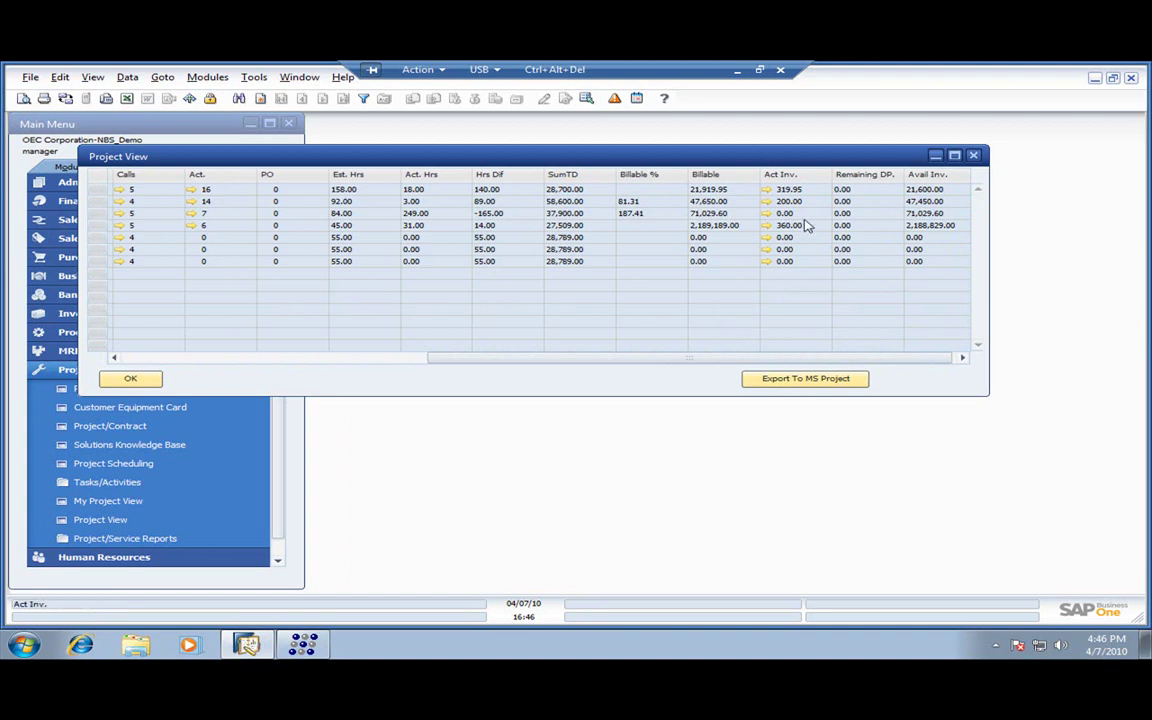
{"action": "left_click_drag", "start_coordinate": [836, 358], "coordinate": [350, 321]}
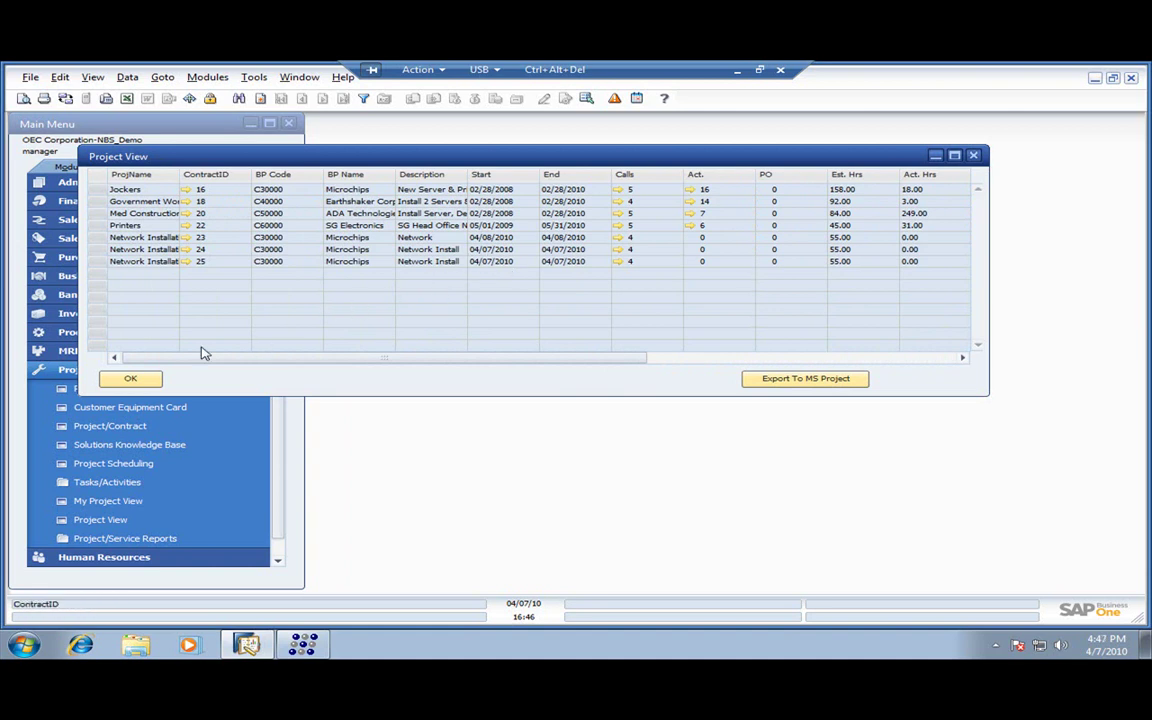
{"action": "left_click", "coordinate": [131, 379]}
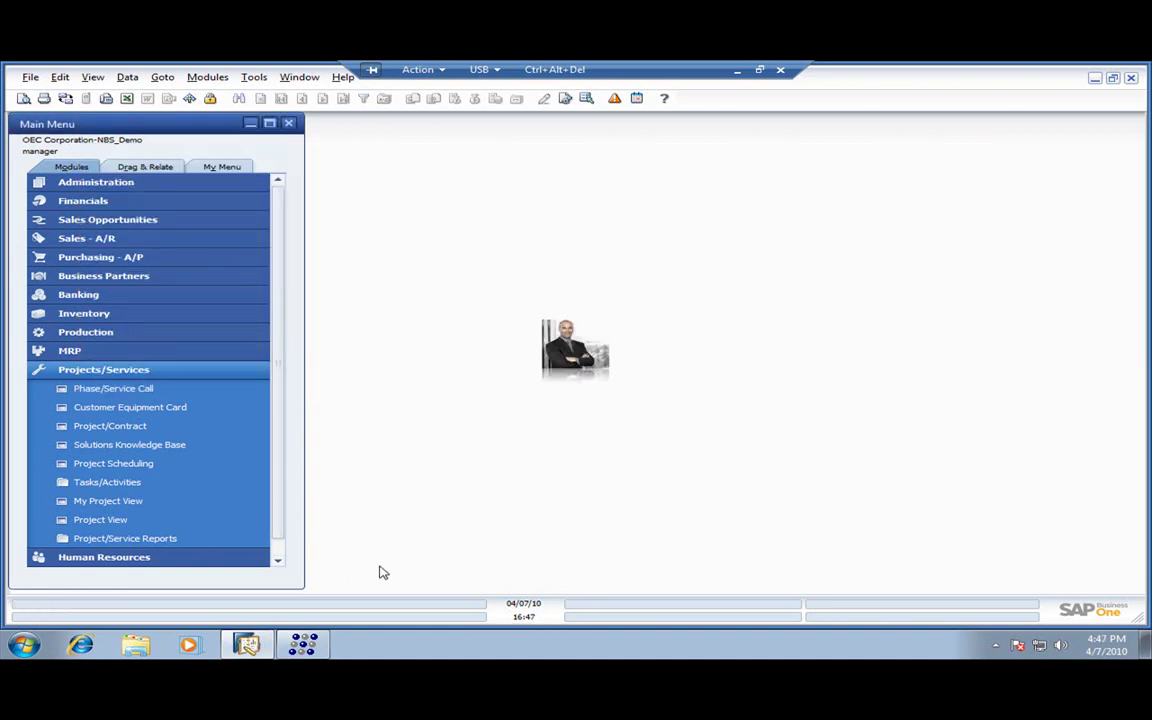
In Project Scheduling, assign the Project Management phase to the employee below the already booked one on 04/08/10, and close the opened activity.
{"action": "left_click", "coordinate": [305, 645]}
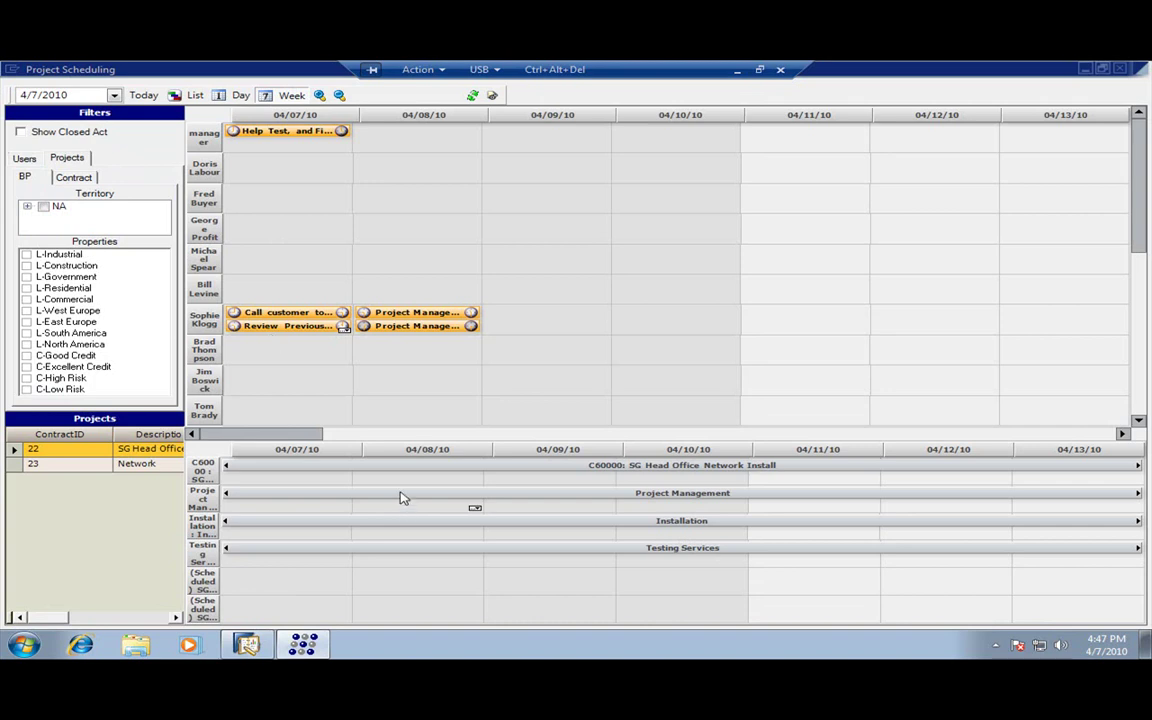
{"action": "mouse_move", "coordinate": [401, 497]}
{"action": "left_click_drag", "start_coordinate": [401, 497], "coordinate": [419, 365]}
{"action": "left_click", "coordinate": [550, 399]}
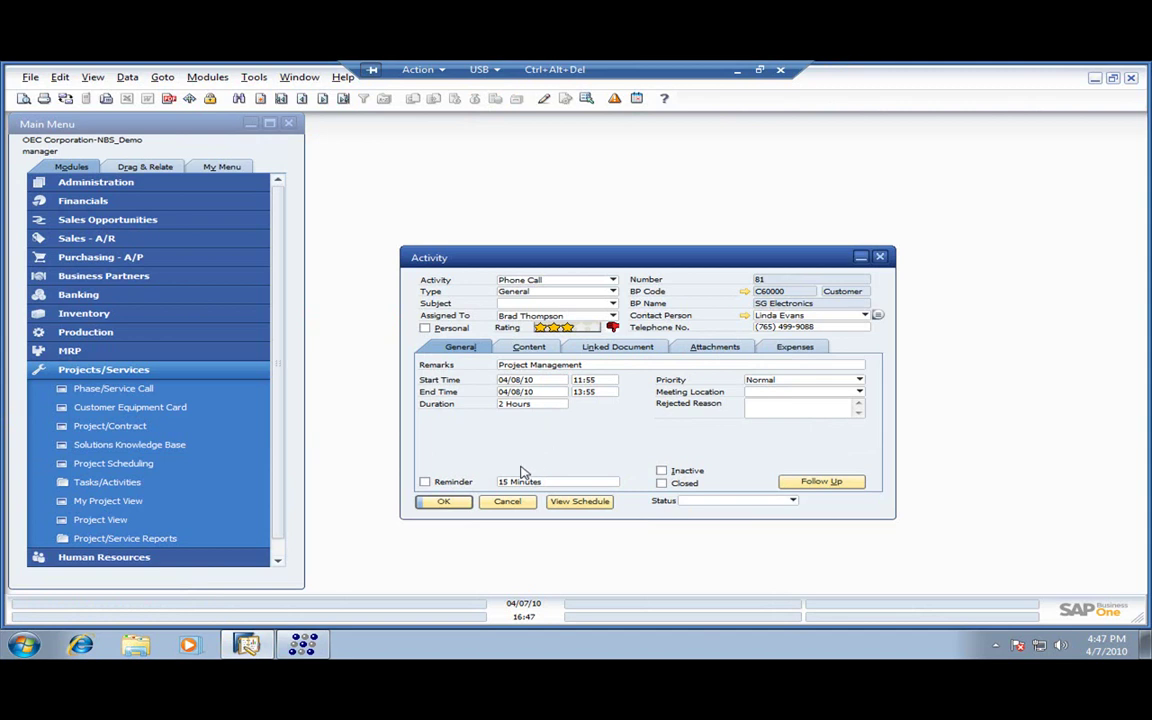
{"action": "left_click", "coordinate": [507, 501]}
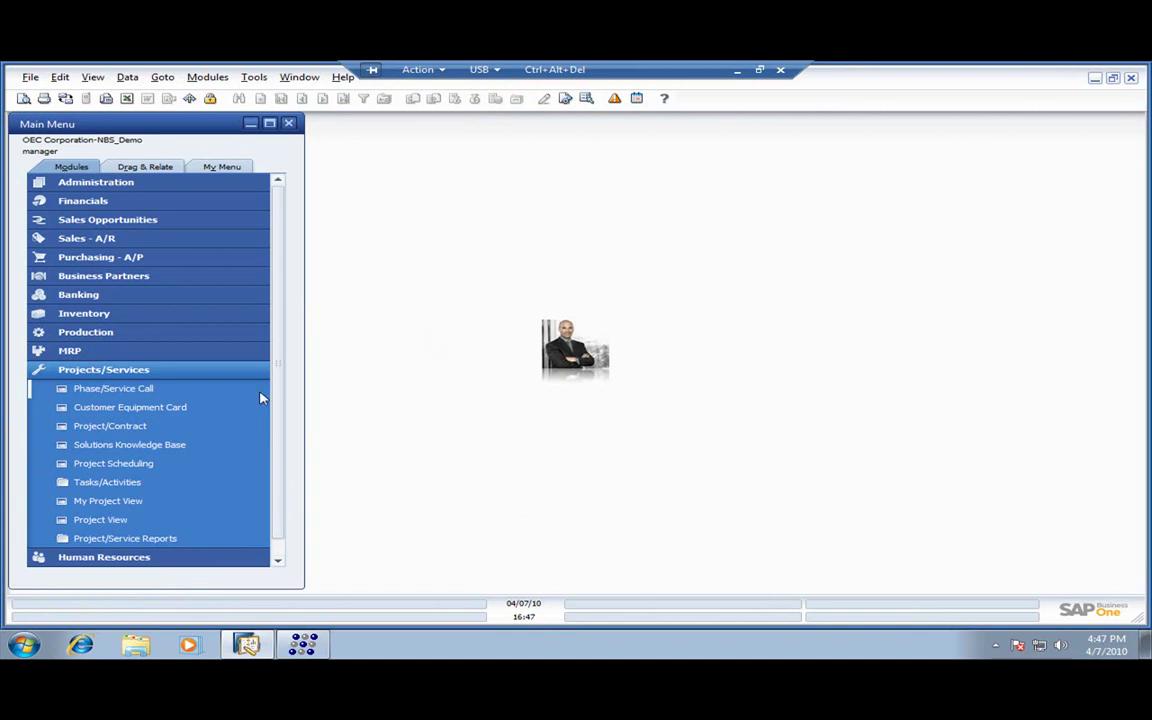
Review the Past Due Project Activities, Contracts Ready to Bill and Contracts Over Budget alerts, and close the alert overview.
{"action": "left_click", "coordinate": [614, 98]}
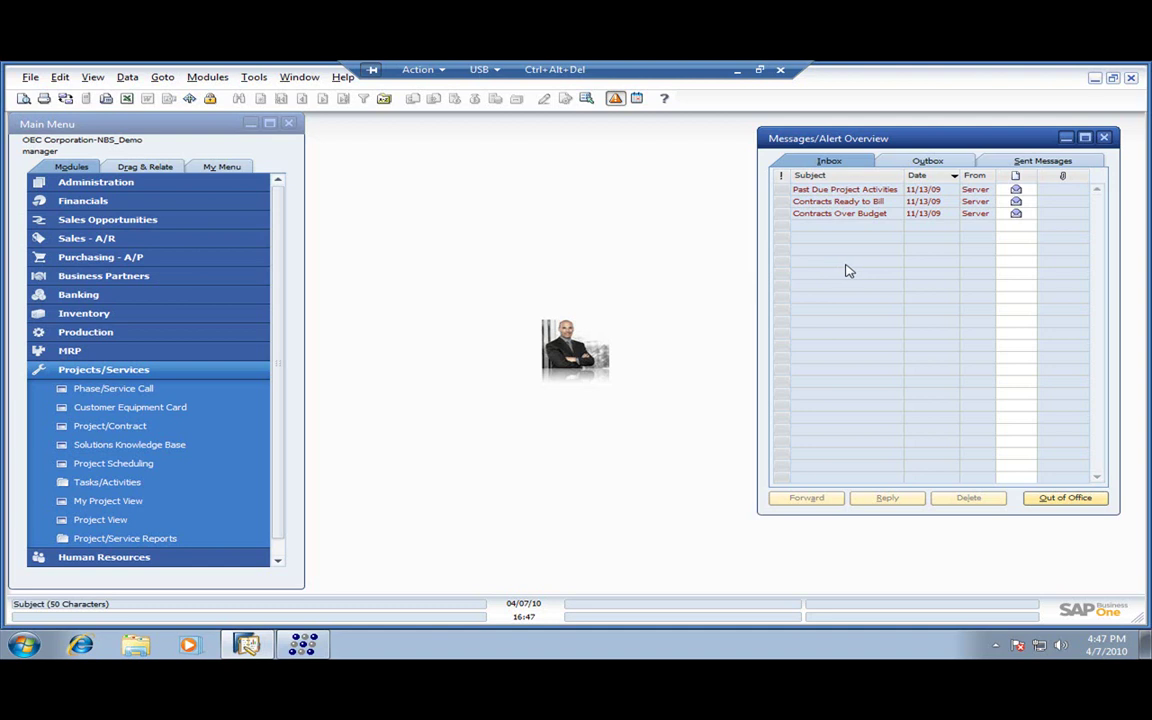
{"action": "left_click", "coordinate": [792, 190]}
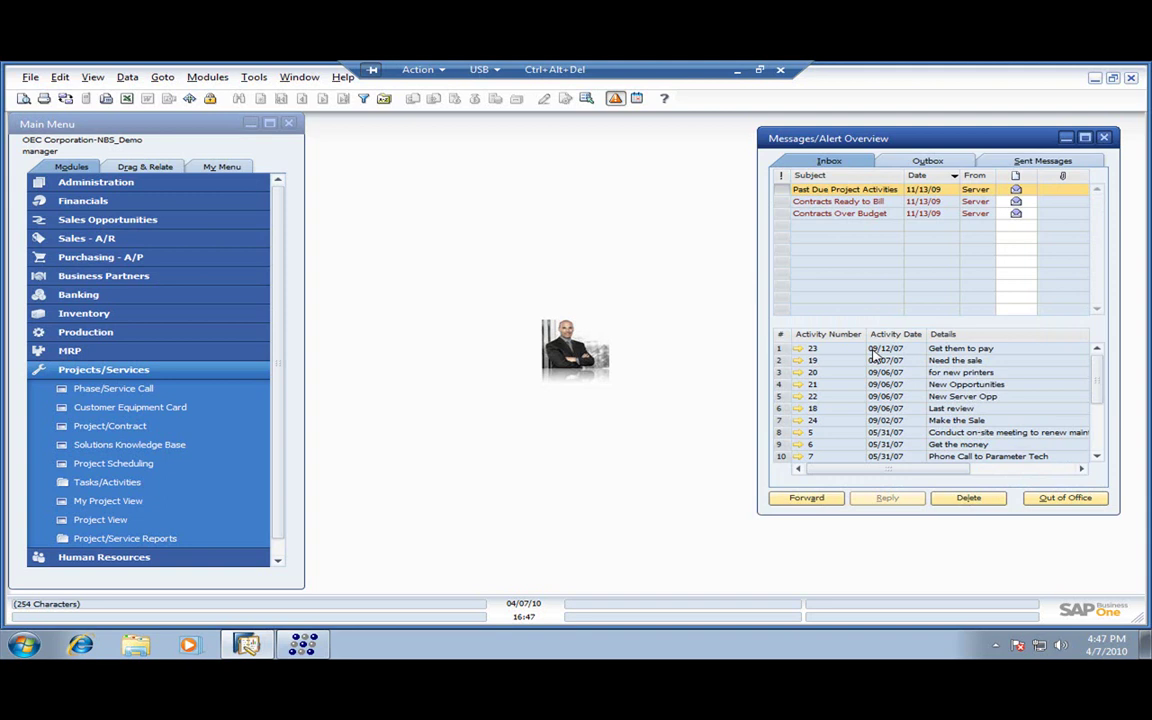
{"action": "left_click", "coordinate": [790, 202]}
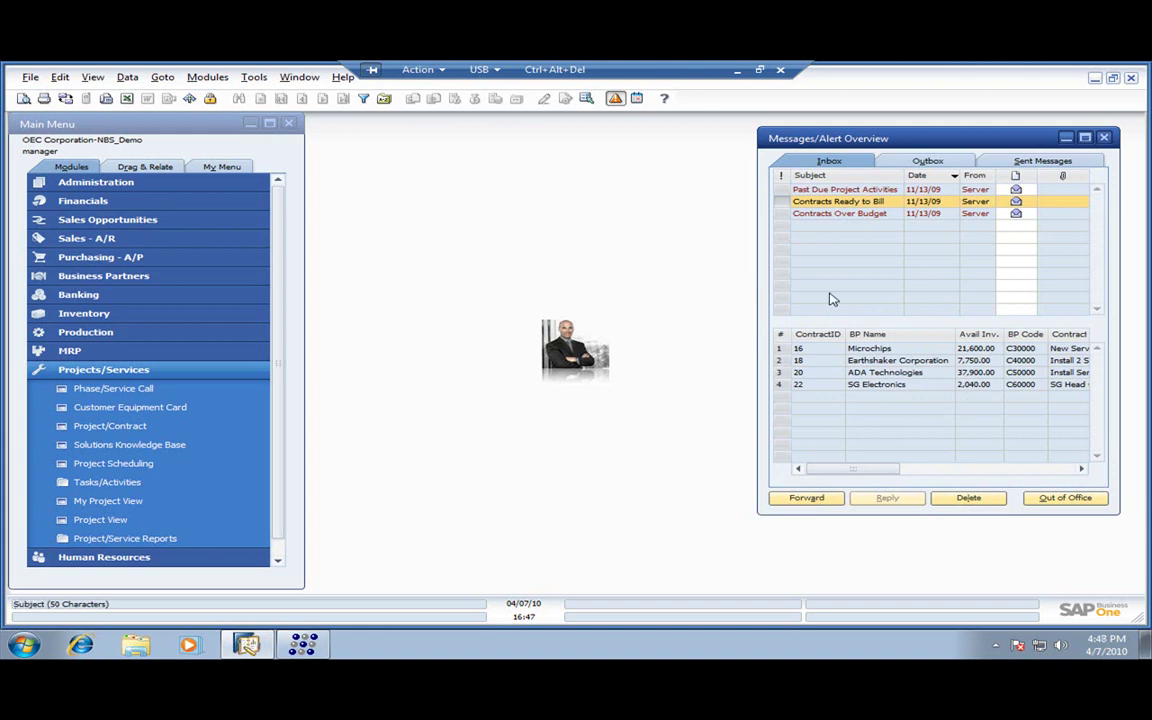
{"action": "left_click", "coordinate": [781, 214]}
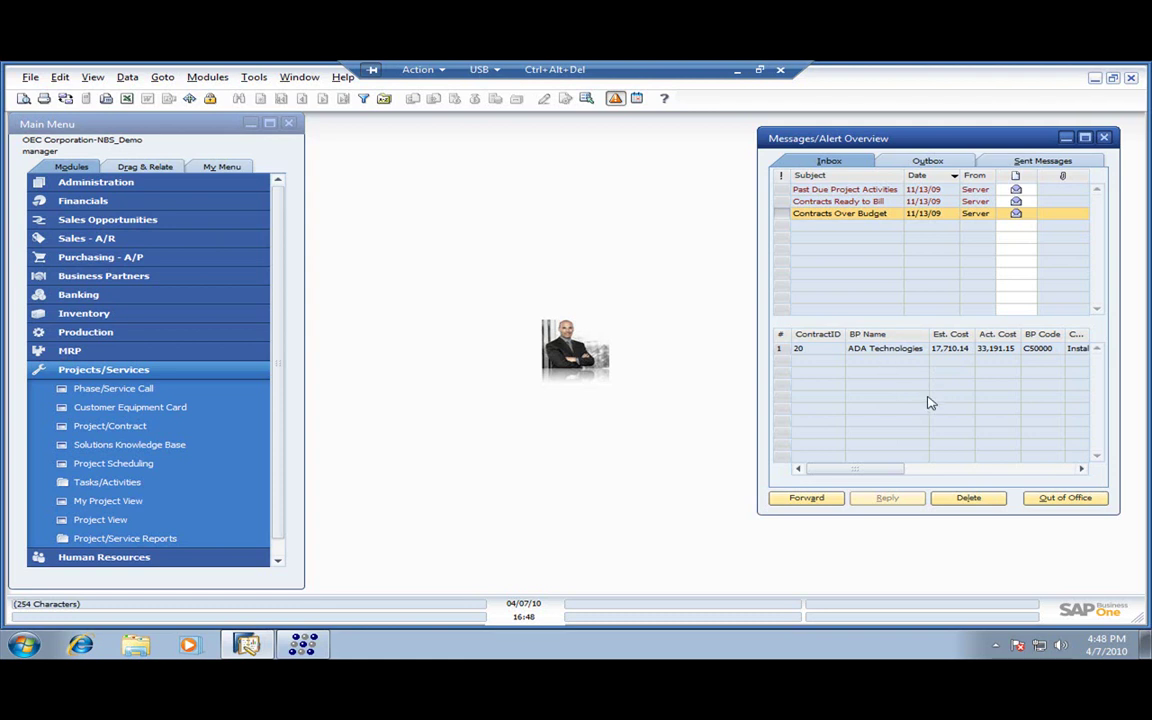
{"action": "left_click", "coordinate": [1104, 137]}
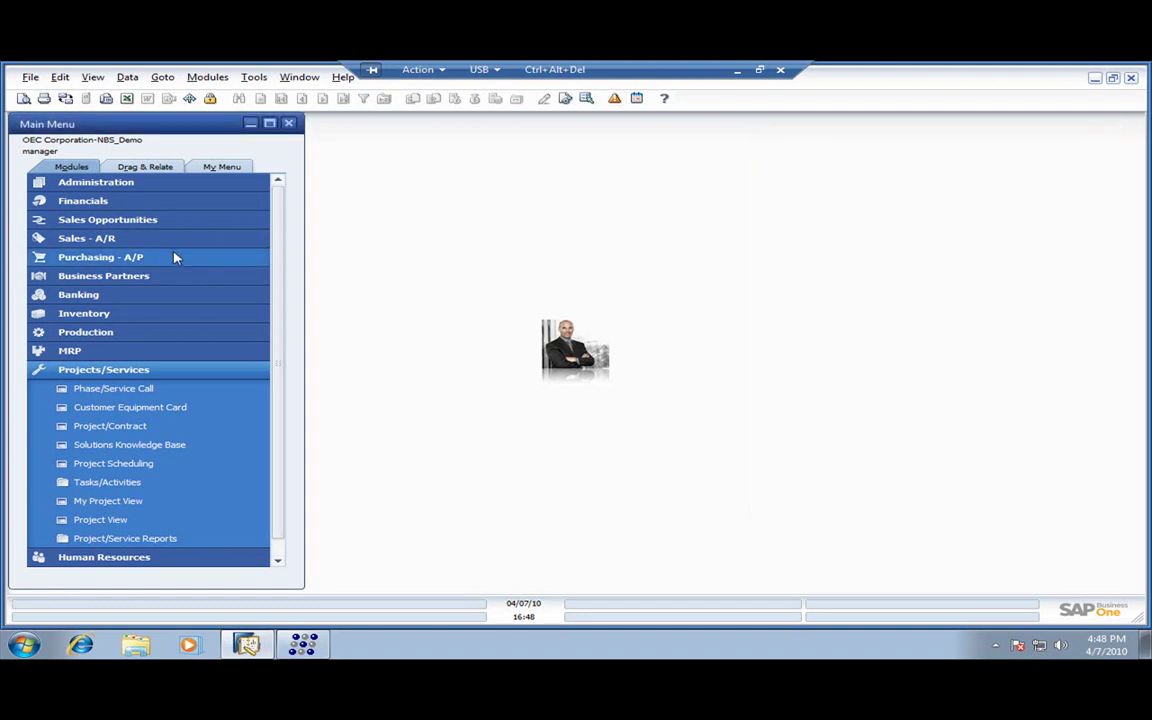
Open the project billing report and examine each contract's hours, costs and amounts available to invoice.
{"action": "left_click", "coordinate": [149, 243]}
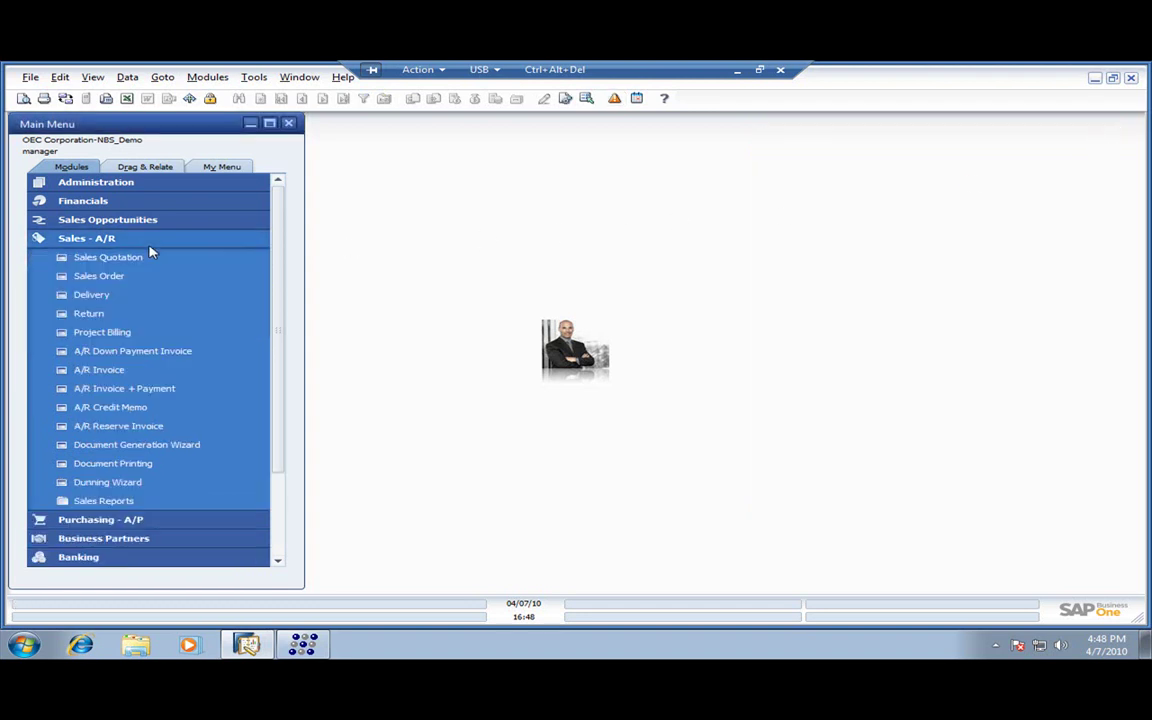
{"action": "left_click", "coordinate": [136, 332]}
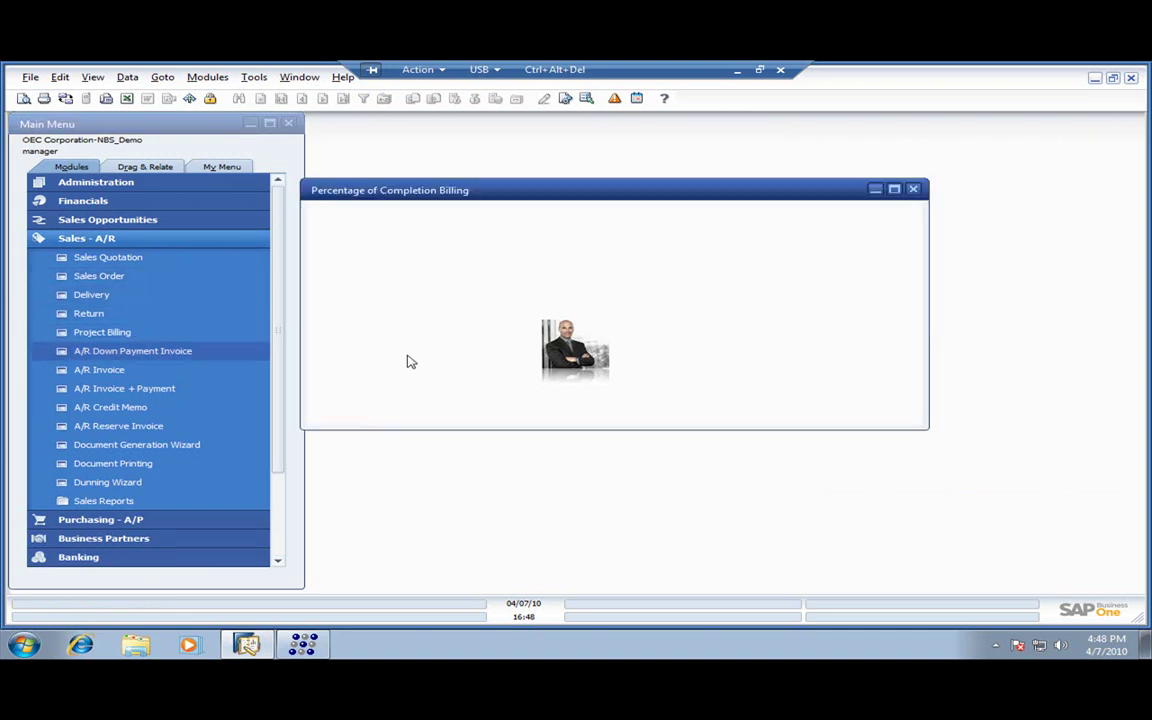
{"action": "left_click_drag", "start_coordinate": [667, 191], "coordinate": [477, 187]}
{"action": "left_click_drag", "start_coordinate": [834, 302], "coordinate": [1094, 318]}
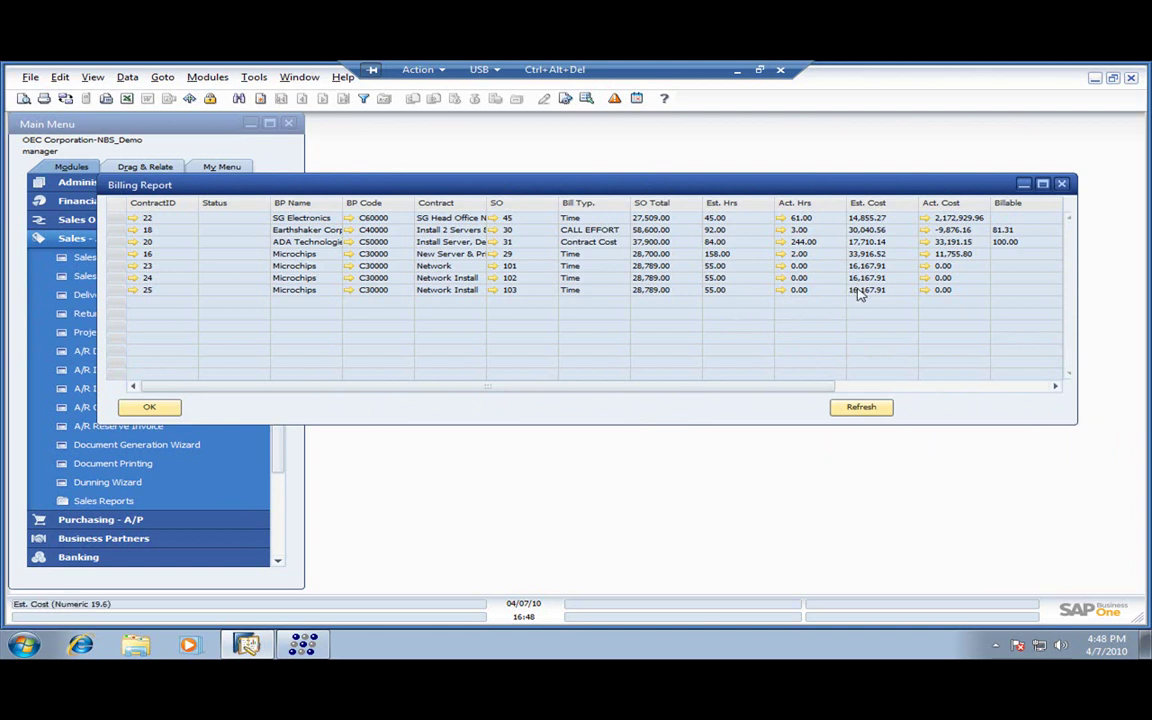
{"action": "left_click_drag", "start_coordinate": [810, 389], "coordinate": [1075, 386]}
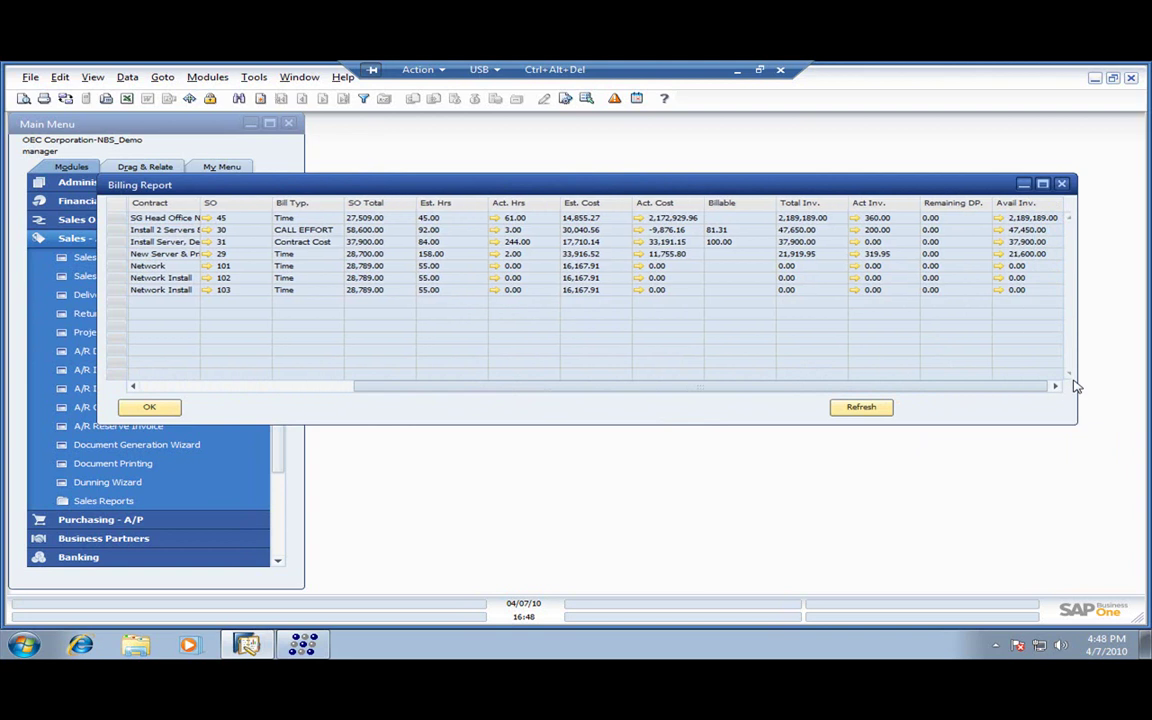
View the activities available to invoice for the Microchips New Server contract, and close the billing report without invoicing.
{"action": "left_click", "coordinate": [999, 255]}
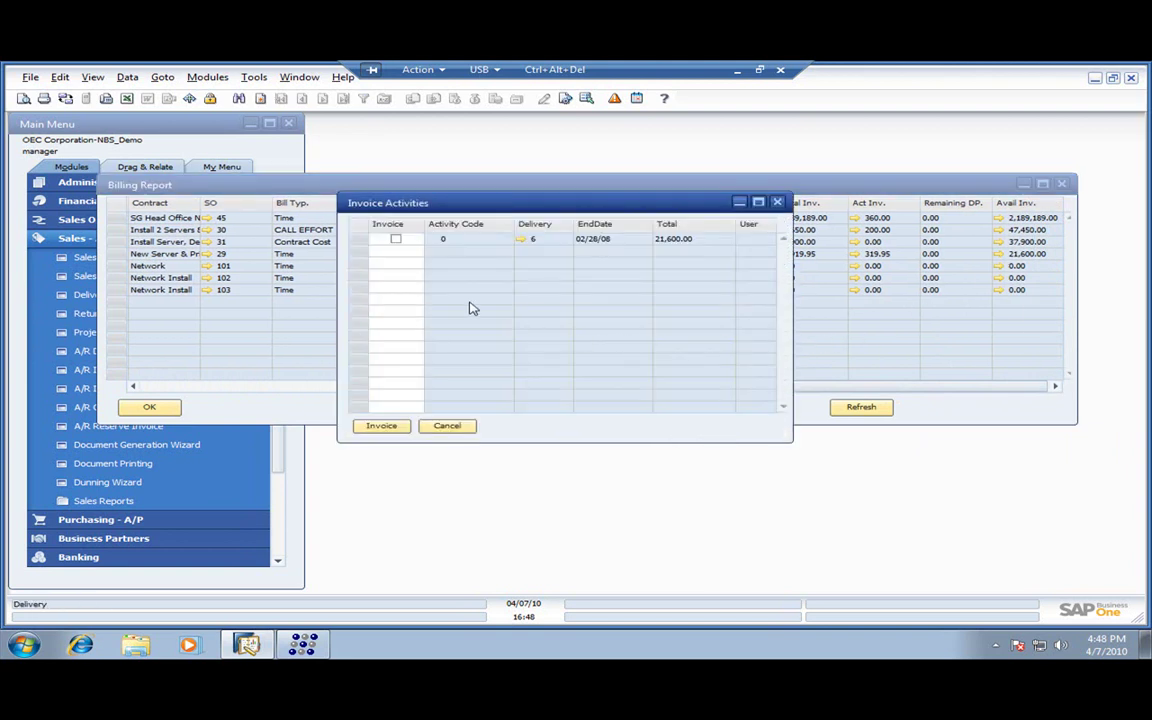
{"action": "left_click", "coordinate": [396, 239]}
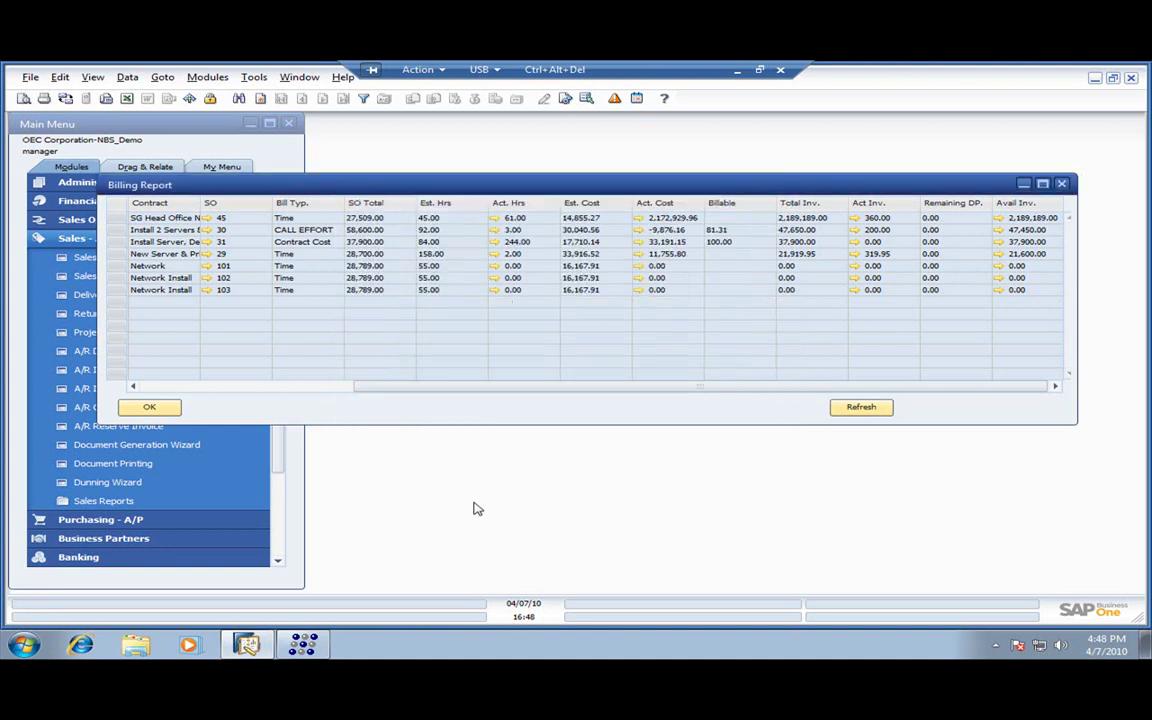
{"action": "left_click", "coordinate": [168, 411]}
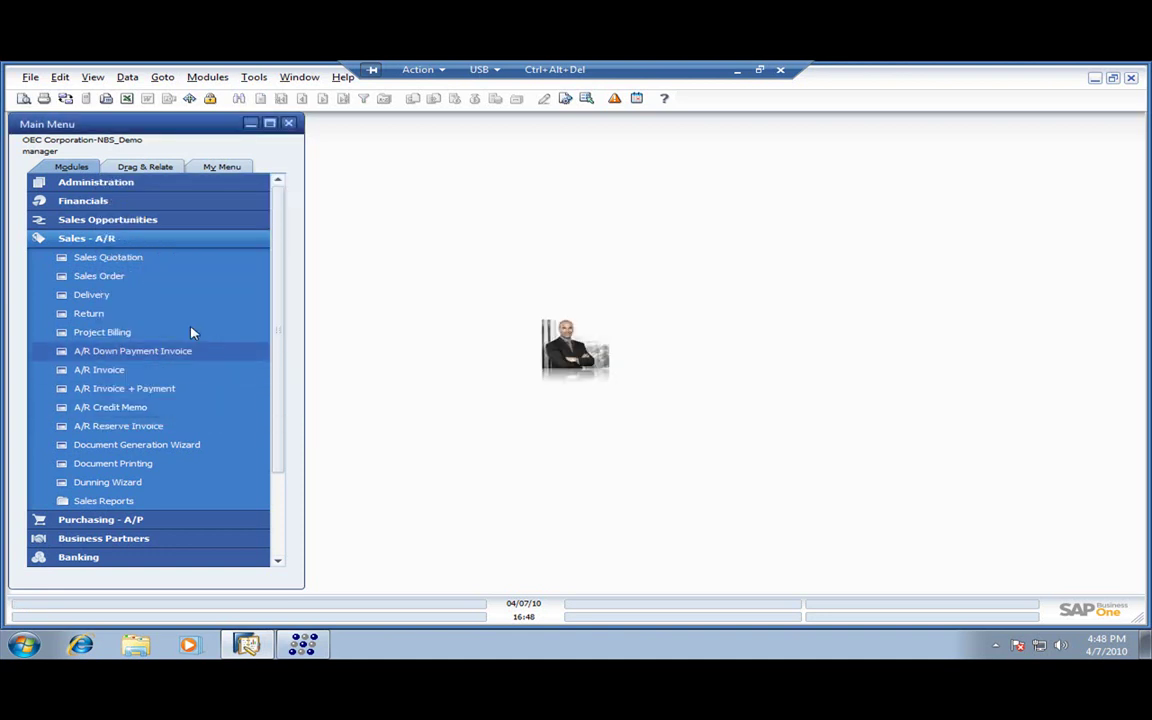
{"action": "left_click", "coordinate": [180, 242]}
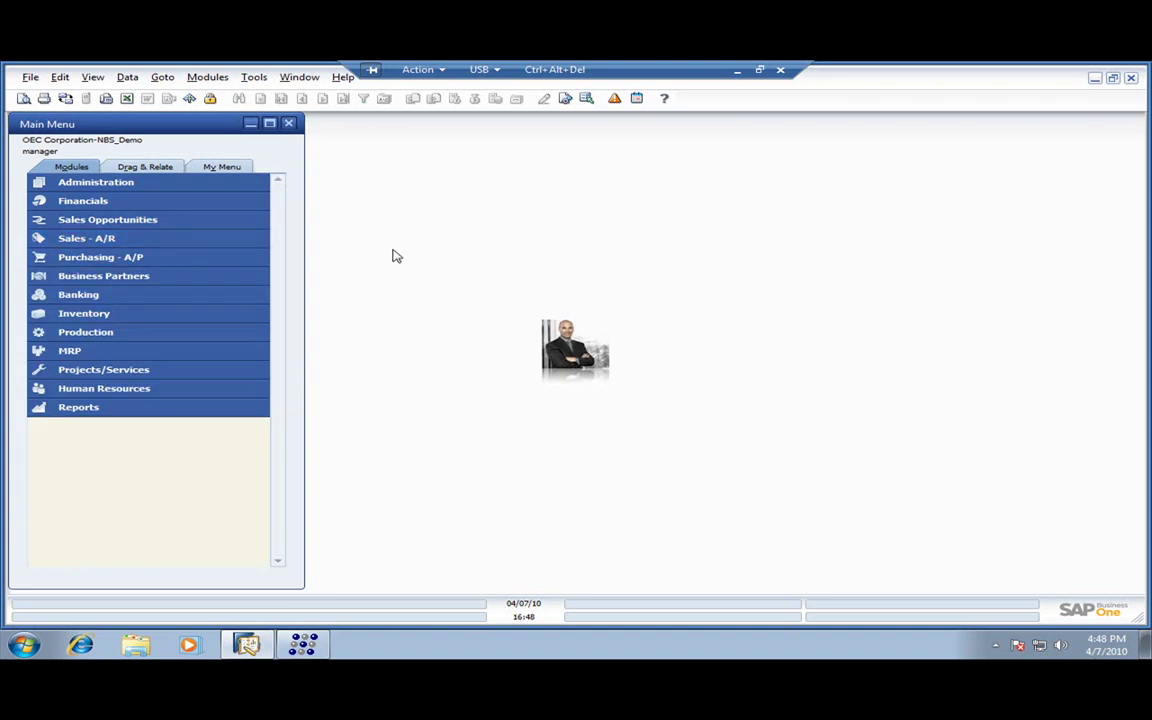